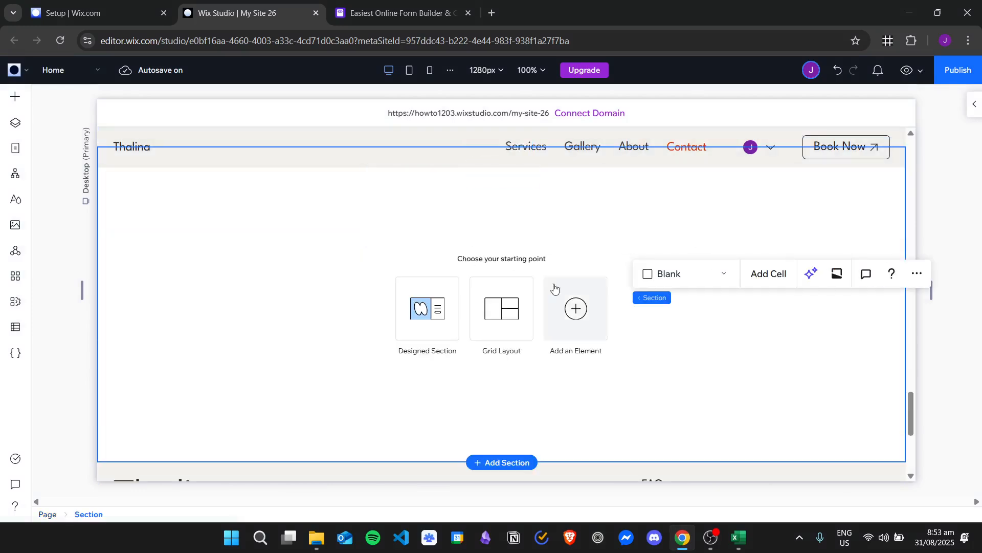
Step: Add the Contact us form with first name, last name, email, phone and message fields to the blank section
left_click(589, 321)
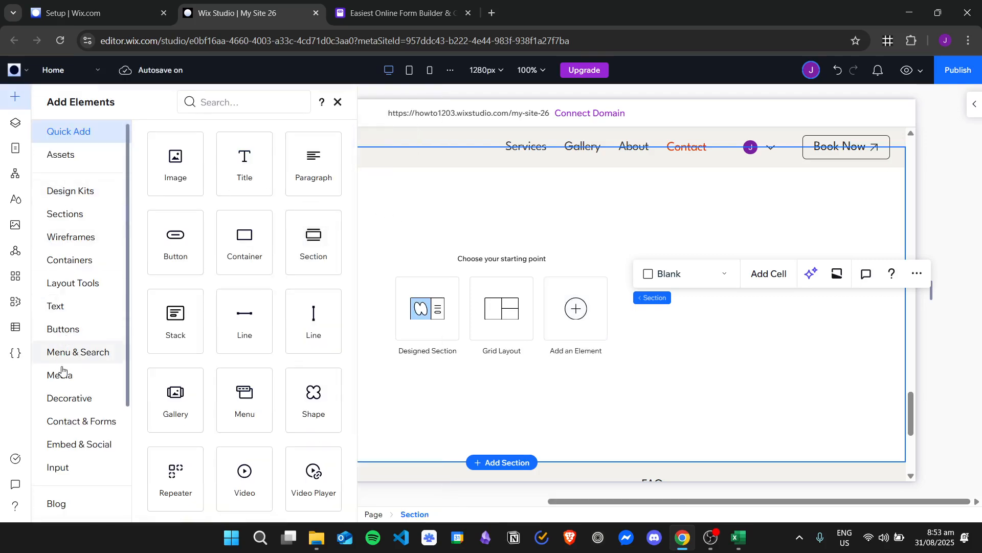
left_click(82, 419)
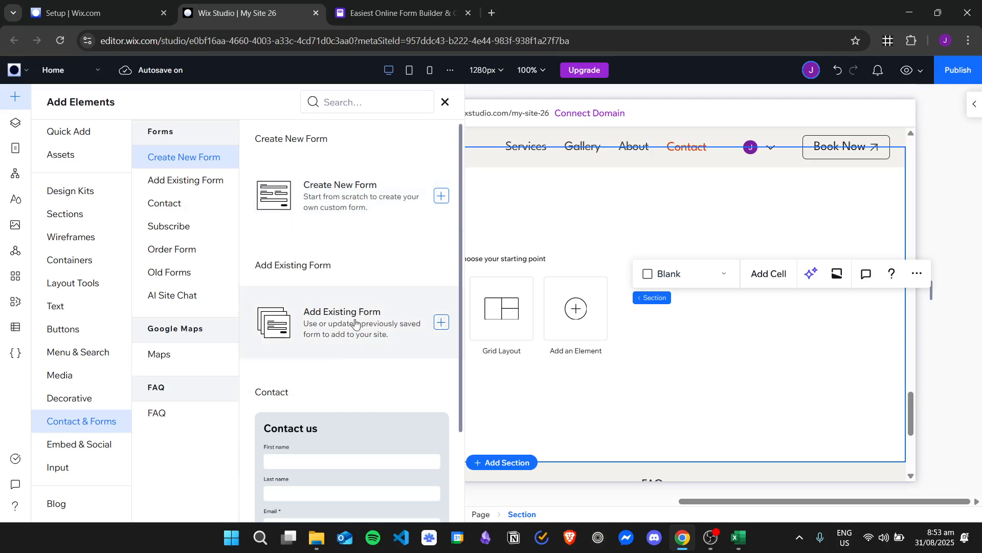
scroll(358, 317, "down", 2)
scroll(389, 314, "down", 5)
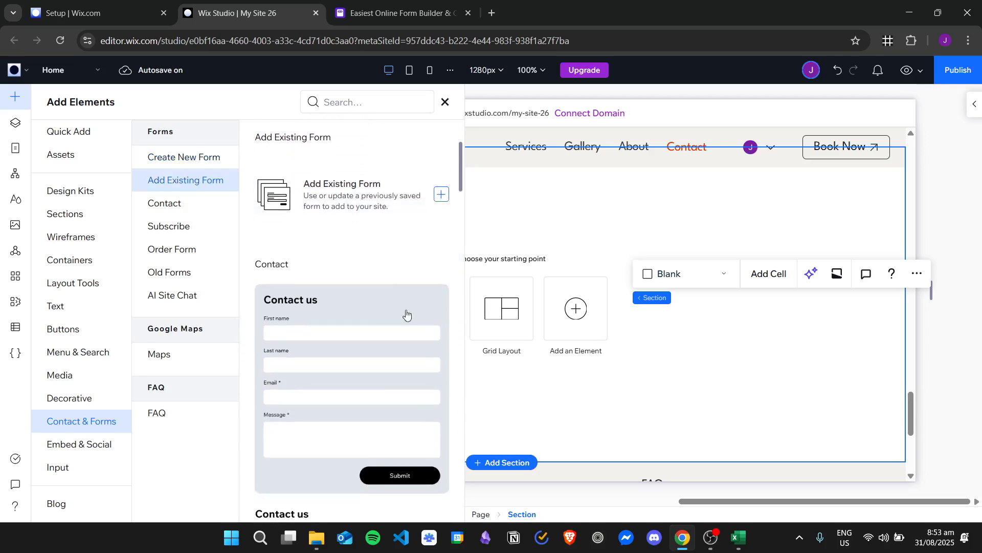
scroll(389, 313, "down", 8)
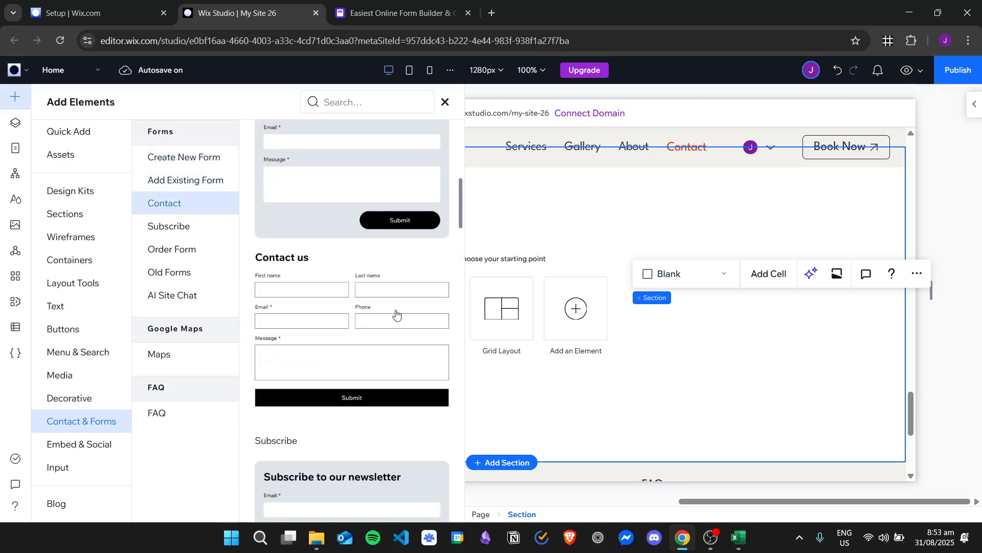
scroll(353, 298, "down", 8)
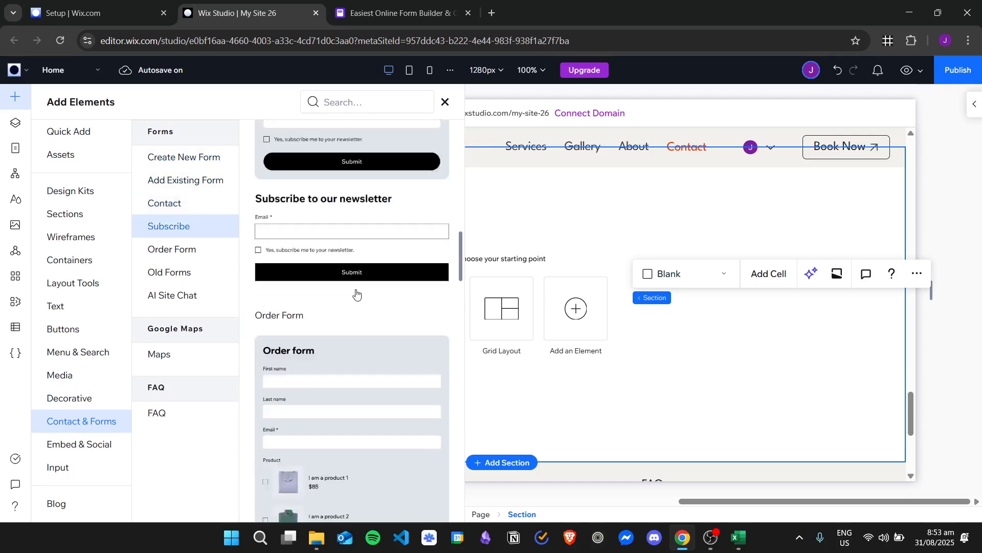
scroll(377, 347, "up", 9)
scroll(376, 348, "up", 7)
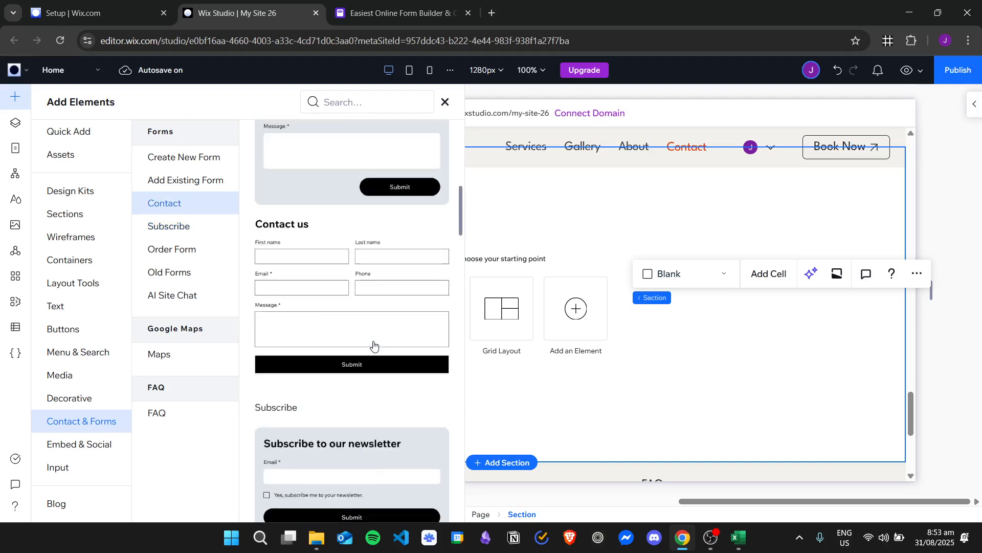
scroll(283, 240, "down", 1)
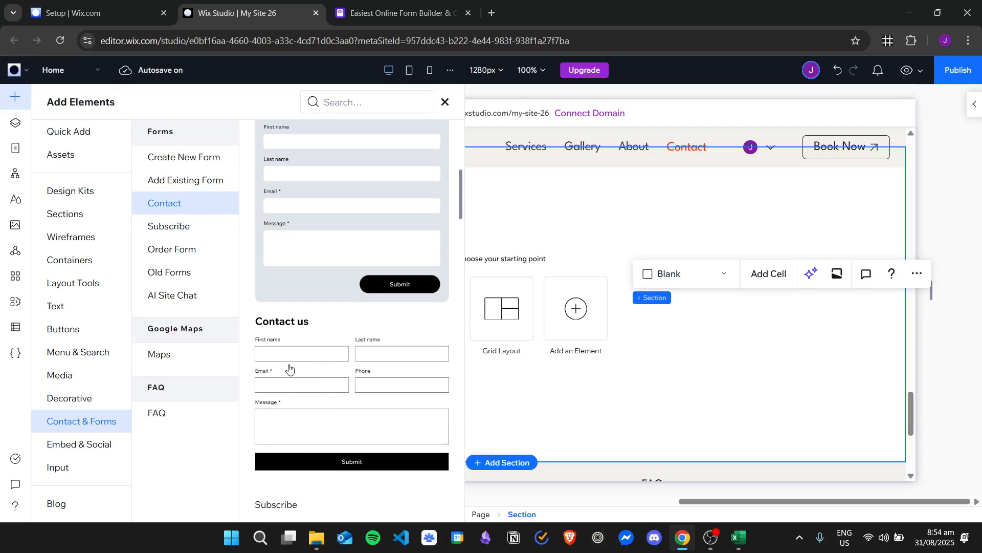
left_click_drag(287, 366, 413, 270)
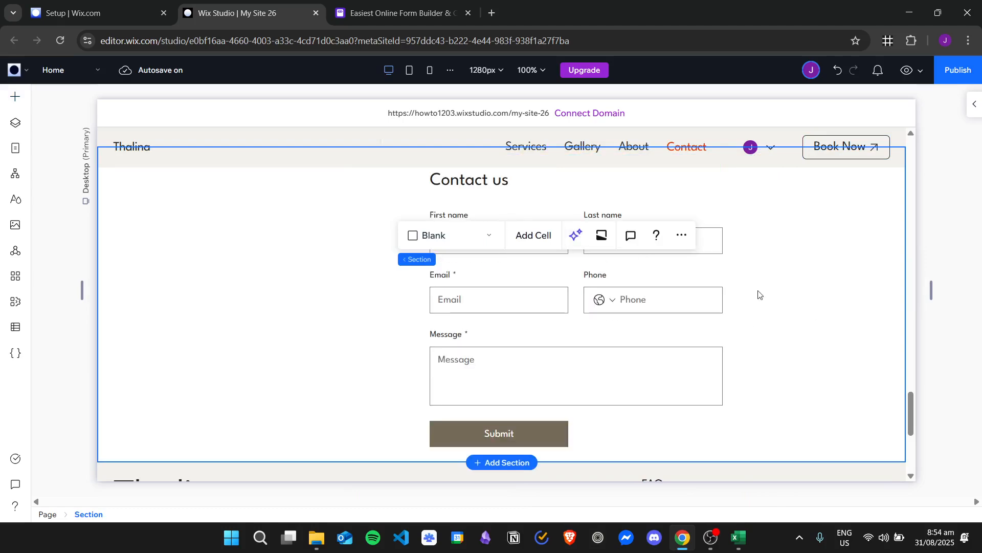
Step: Move the contact form to the horizontal centre of its section and open the form for editing
left_click(613, 321)
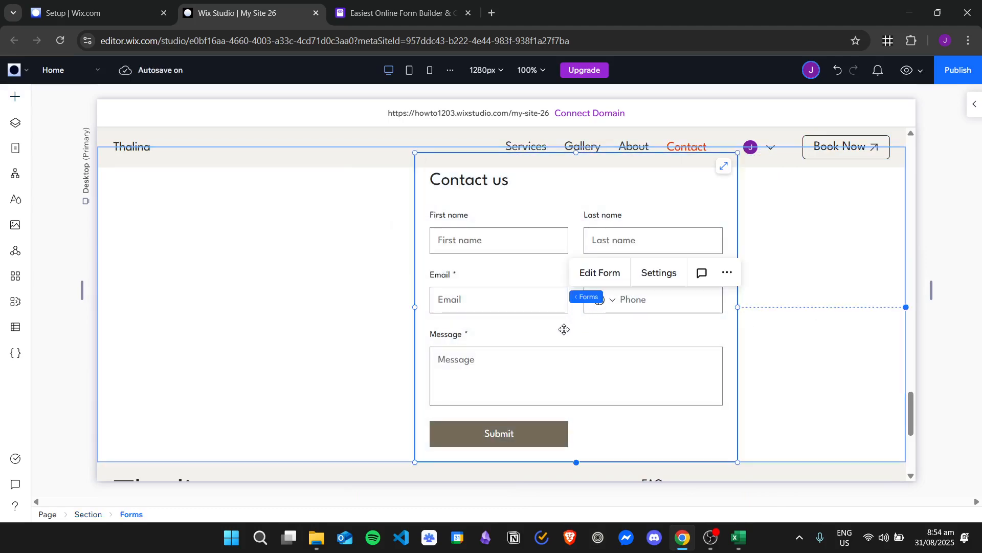
left_click_drag(564, 329, 498, 323)
scroll(742, 352, "up", 3)
scroll(741, 352, "down", 5)
scroll(742, 352, "up", 1)
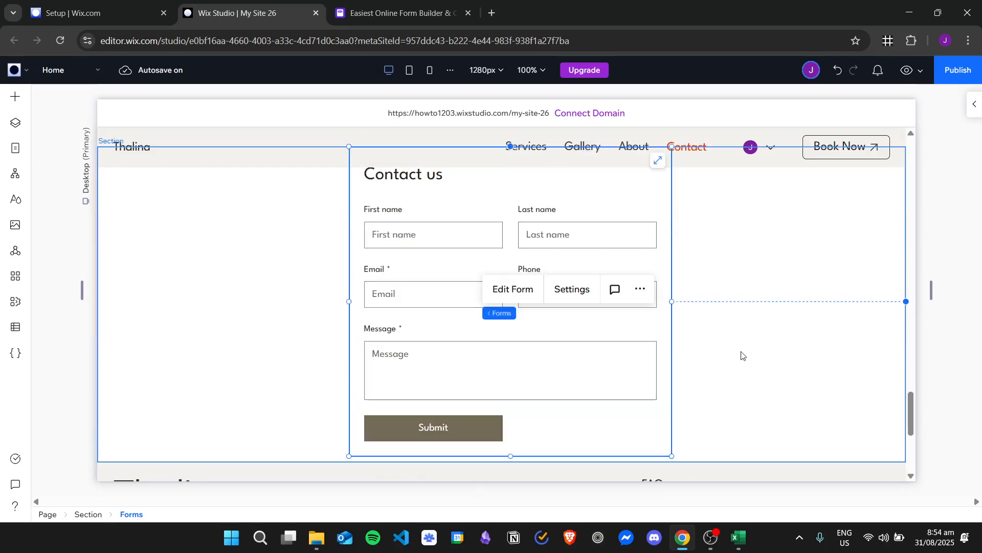
left_click(514, 290)
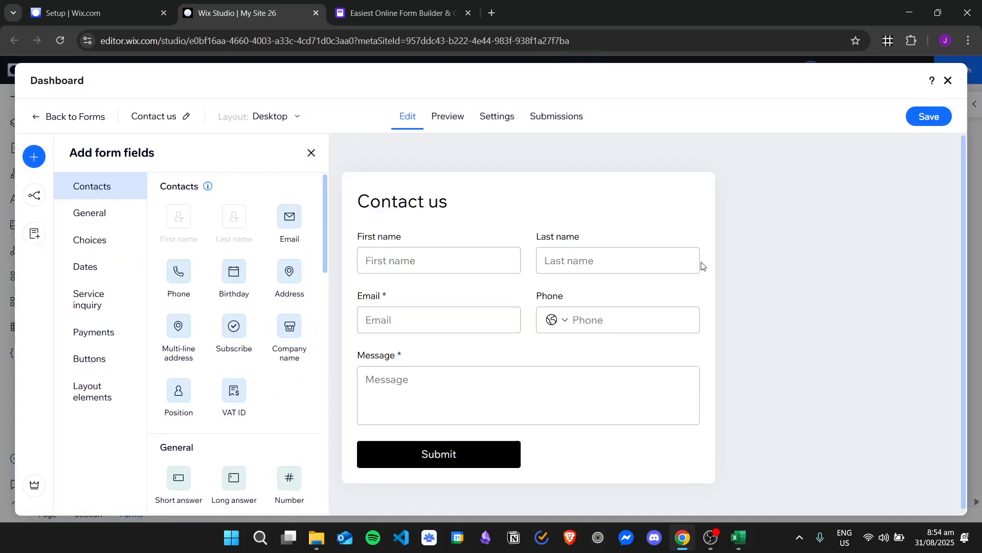
Step: Add an extra Email field to the form and delete it, and do the same with an Address field
left_click(288, 220)
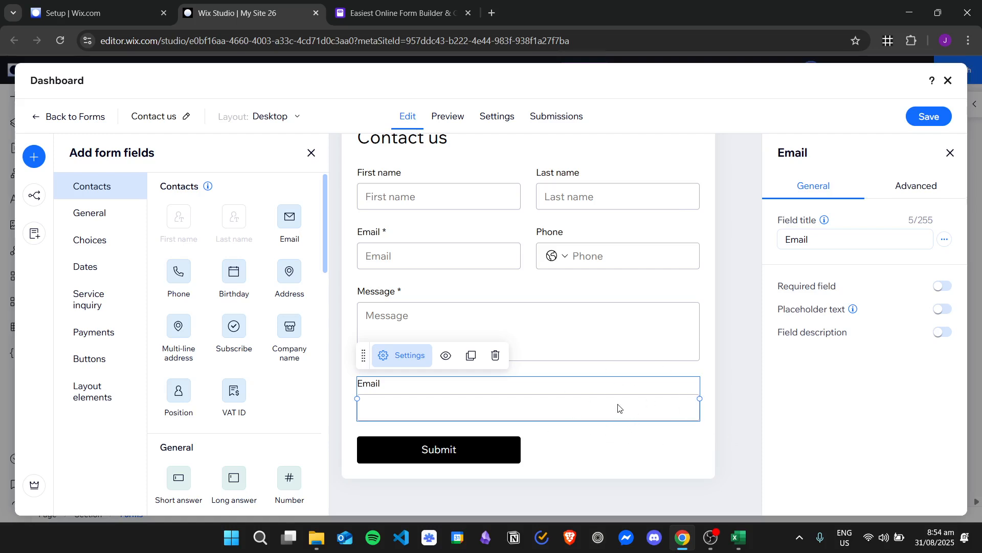
key("Delete")
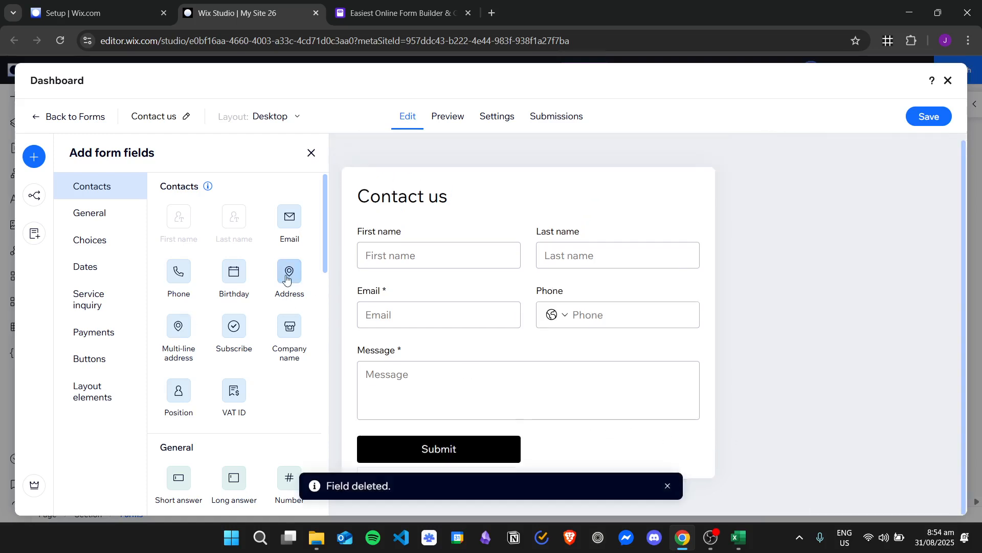
left_click(288, 272)
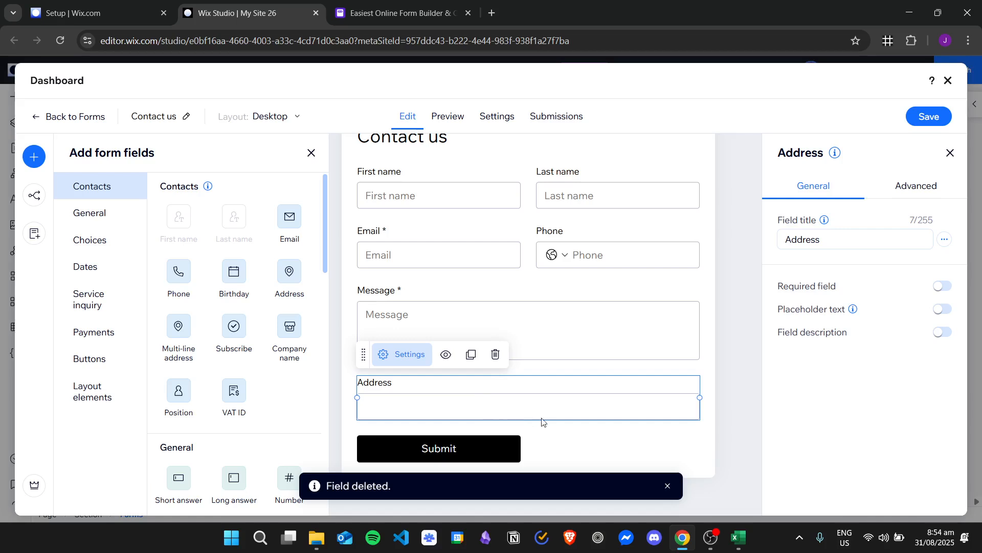
key("Delete")
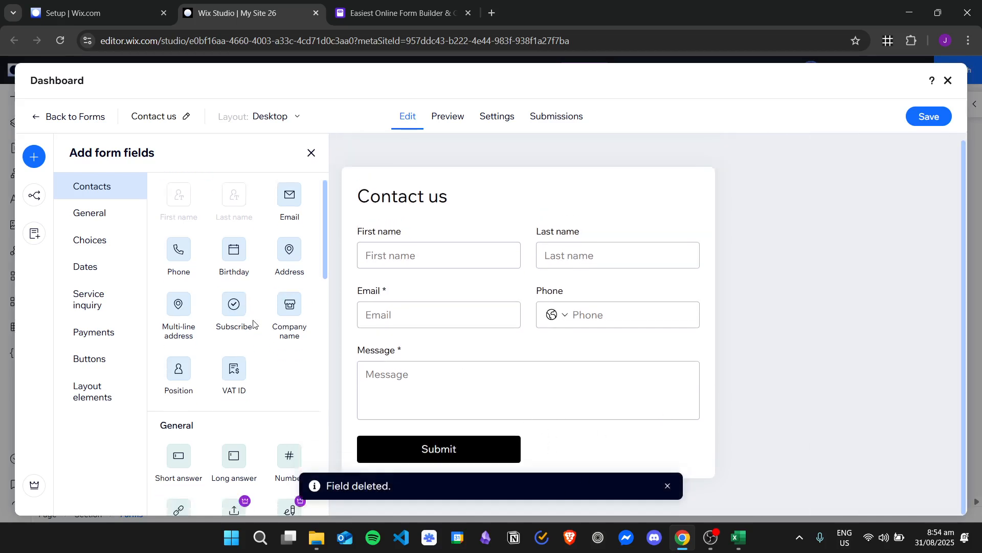
Step: Examine the available form fields, from contacts, general and choices through dates, service inquiry, payments, buttons and layout elements
scroll(258, 307, "down", 3)
scroll(265, 297, "down", 1)
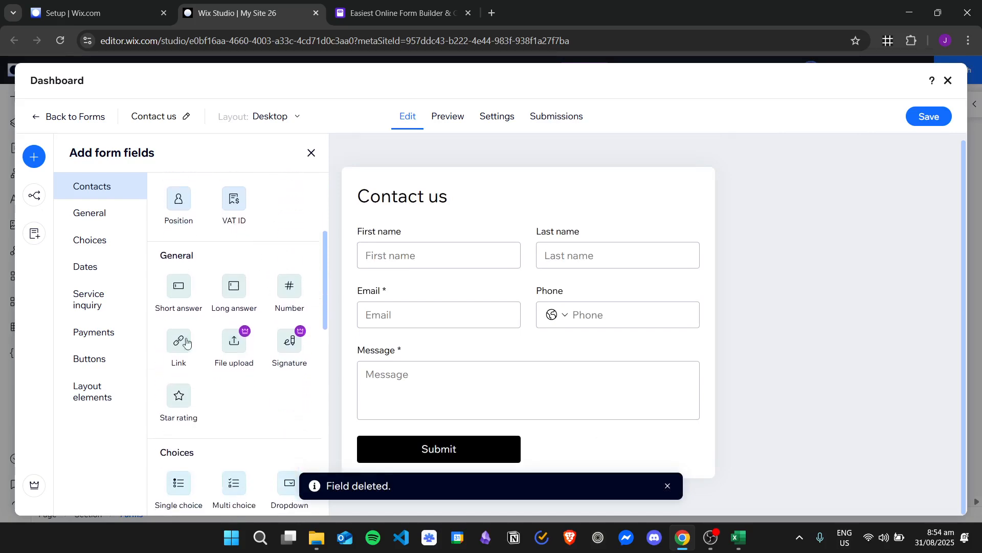
scroll(240, 255, "up", 3)
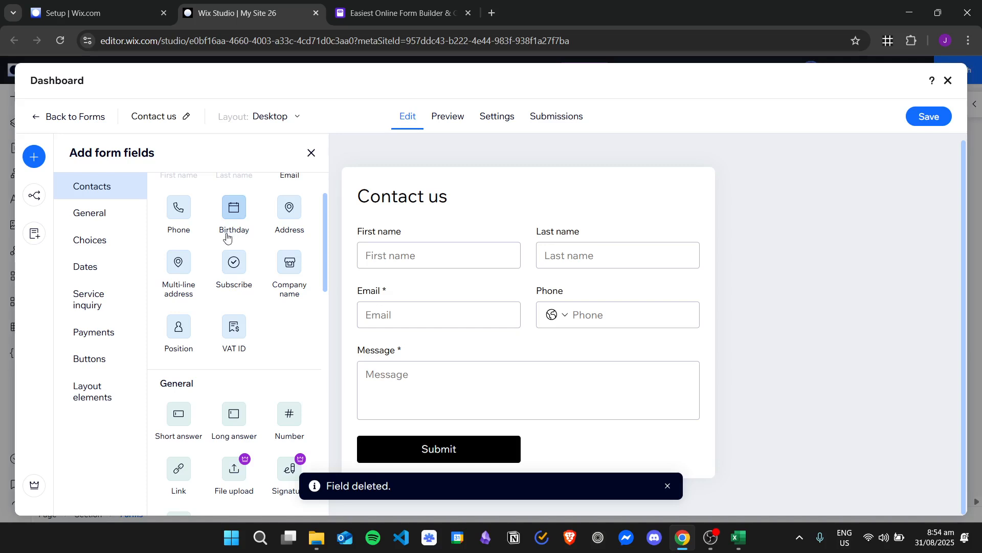
scroll(258, 296, "down", 1)
scroll(287, 322, "down", 2)
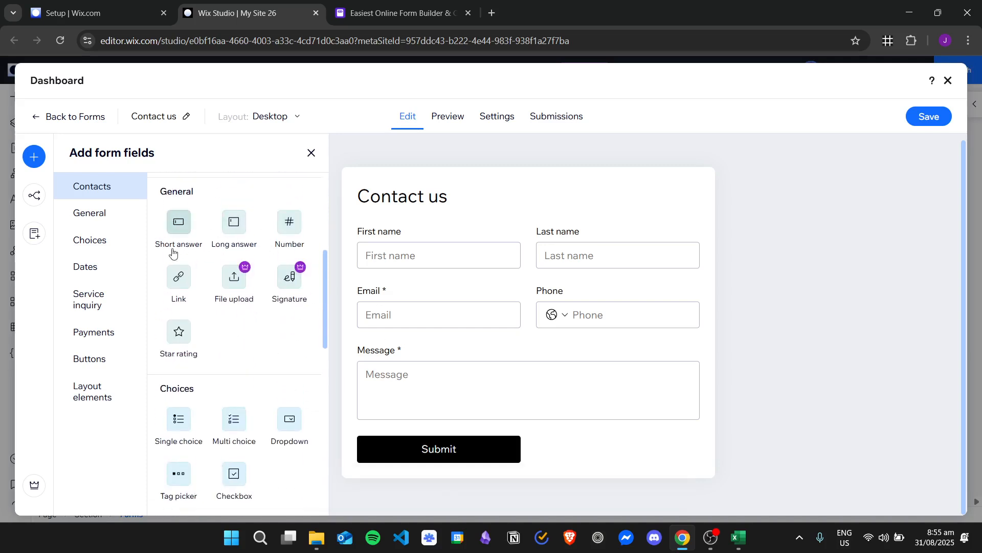
scroll(267, 322, "down", 2)
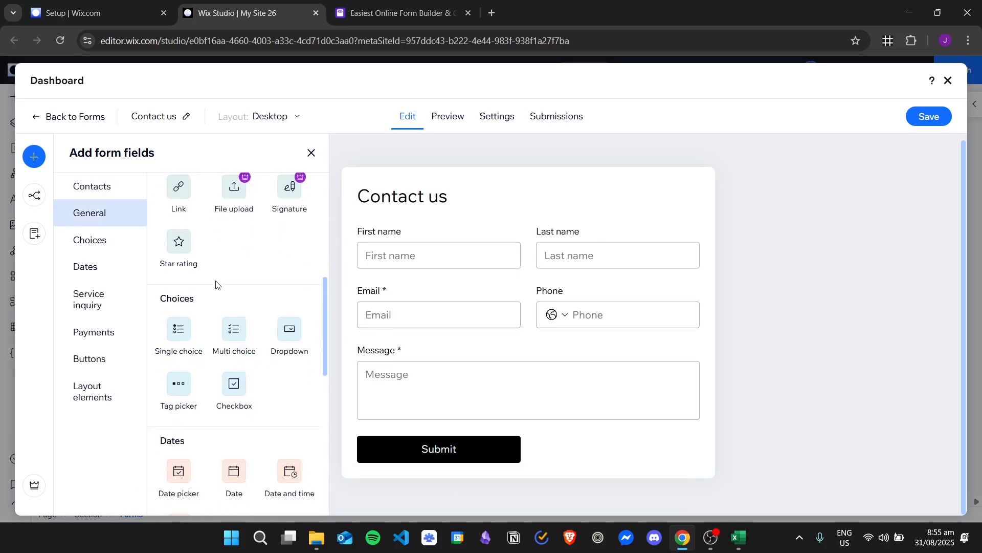
scroll(216, 285, "down", 1)
scroll(256, 314, "down", 8)
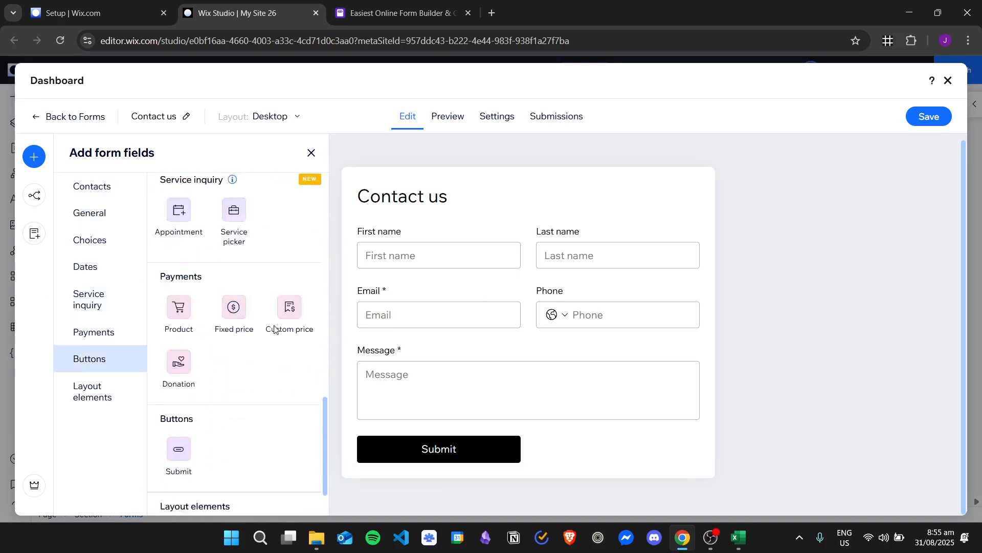
scroll(275, 333, "down", 1)
scroll(266, 423, "up", 3)
scroll(269, 417, "down", 3)
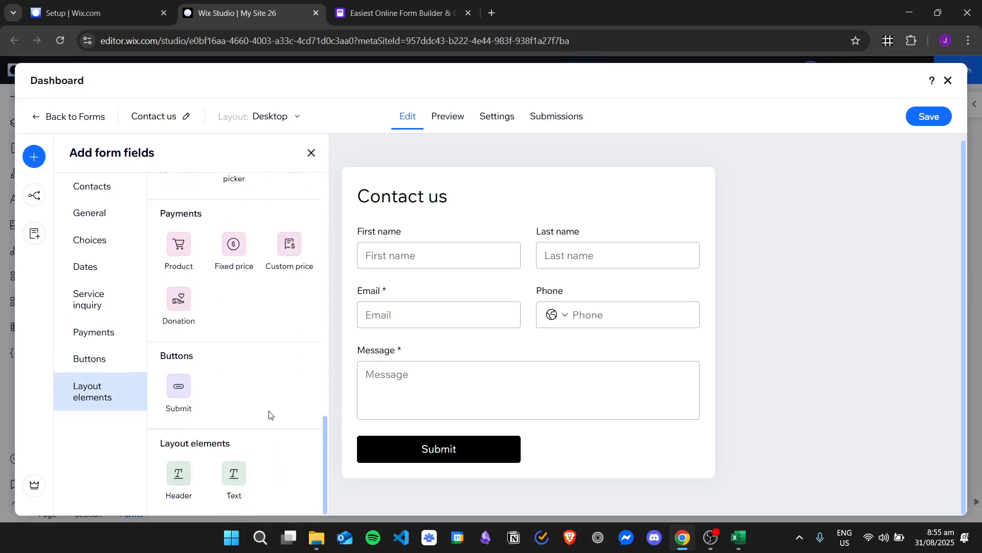
scroll(273, 388, "up", 10)
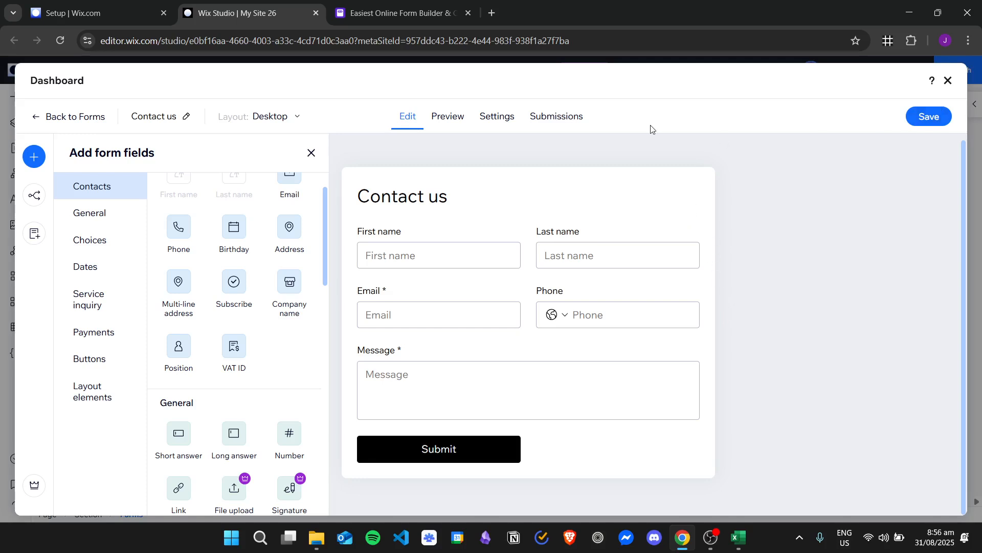
Step: Switch to the Formester website and get started with a free account from its sign-up page
left_click(402, 13)
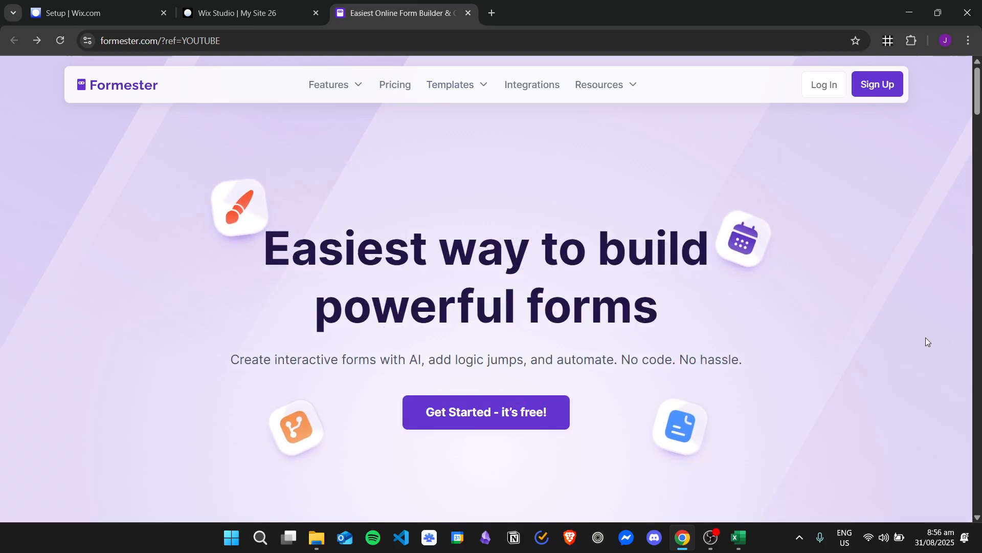
left_click(526, 415)
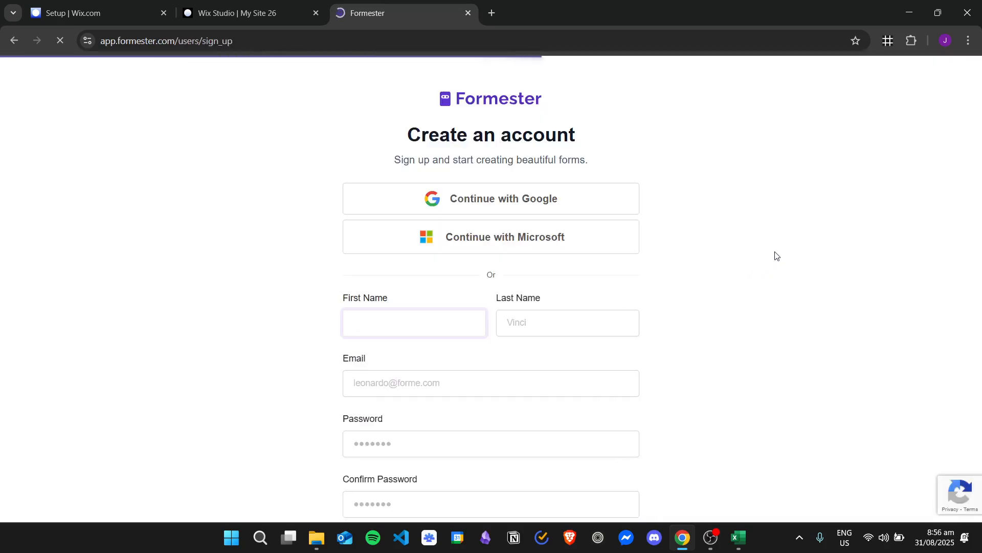
scroll(762, 281, "down", 1)
scroll(773, 294, "up", 1)
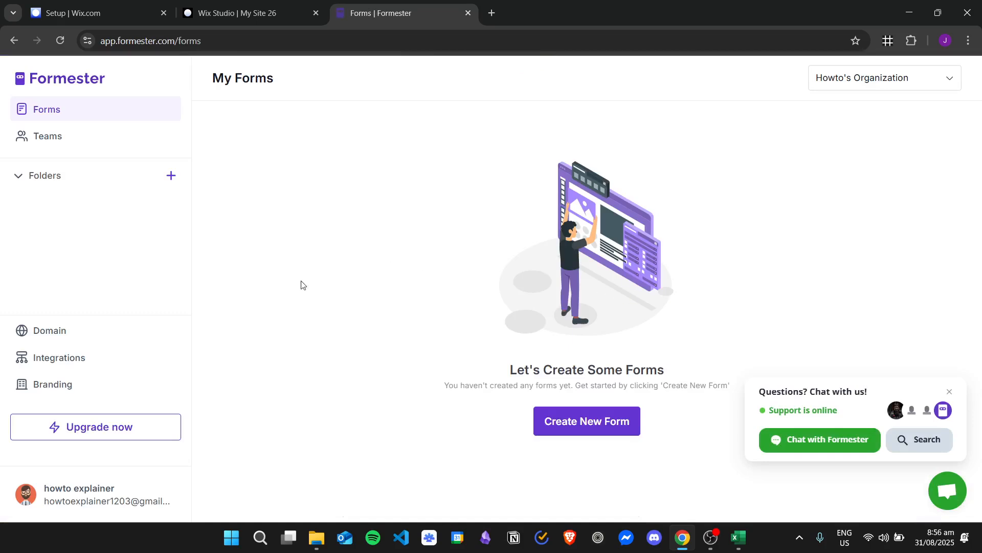
Step: Create a new form based on a template and search the template library for "contact form"
left_click(575, 419)
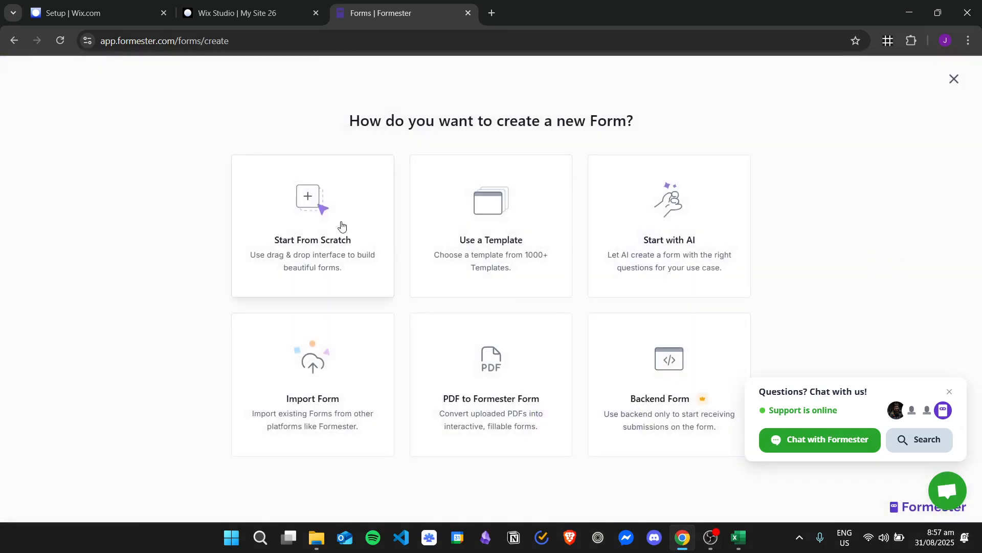
left_click(511, 252)
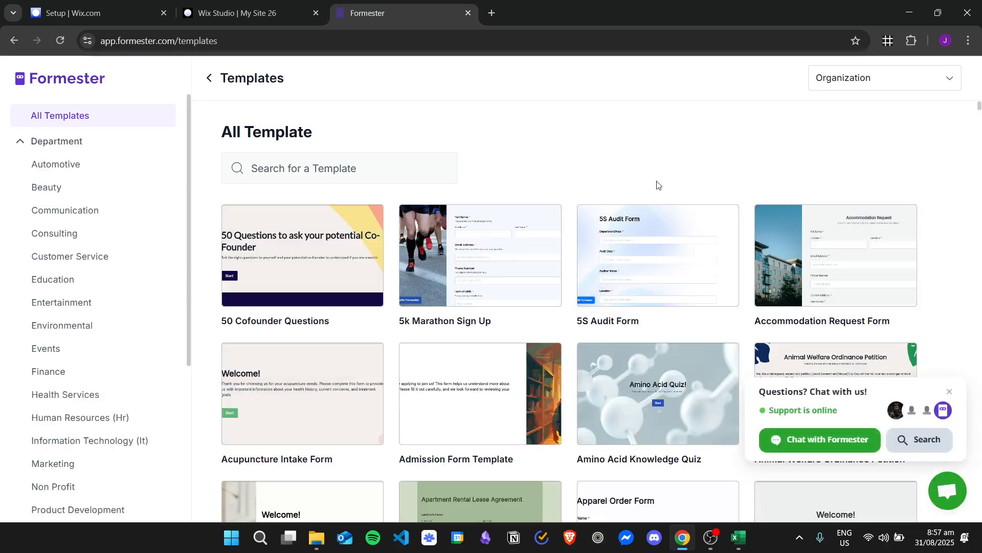
scroll(648, 190, "down", 3)
scroll(750, 205, "down", 2)
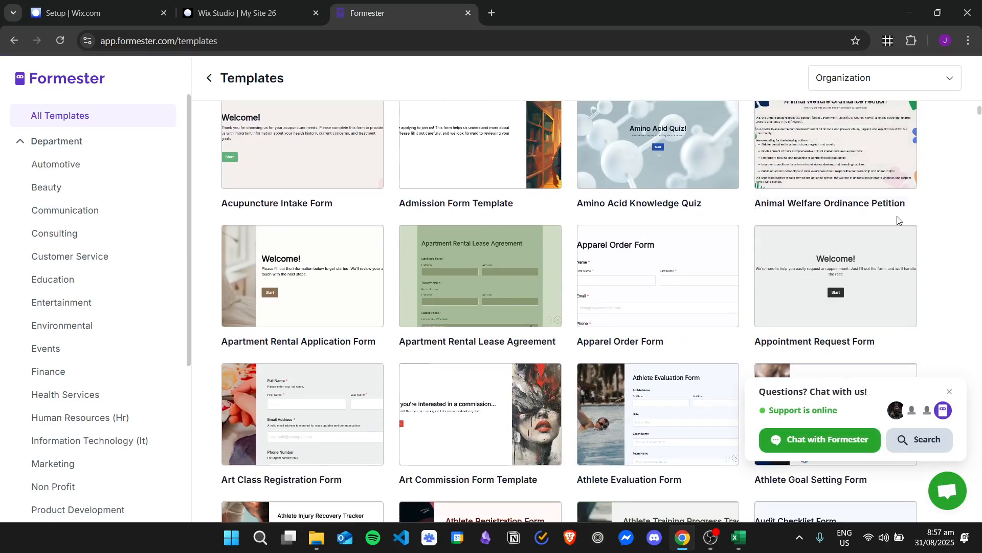
scroll(747, 226, "up", 5)
left_click(382, 165)
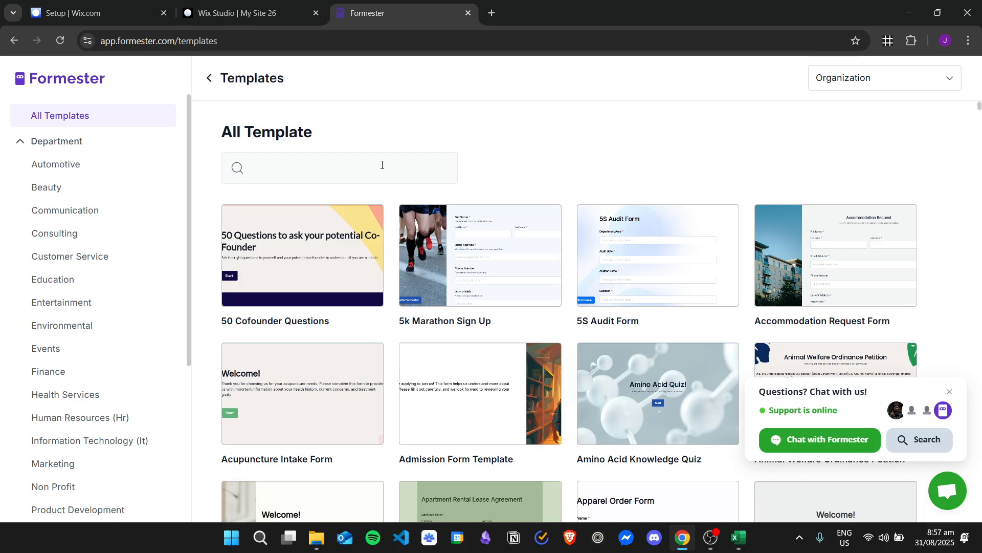
type("contact form")
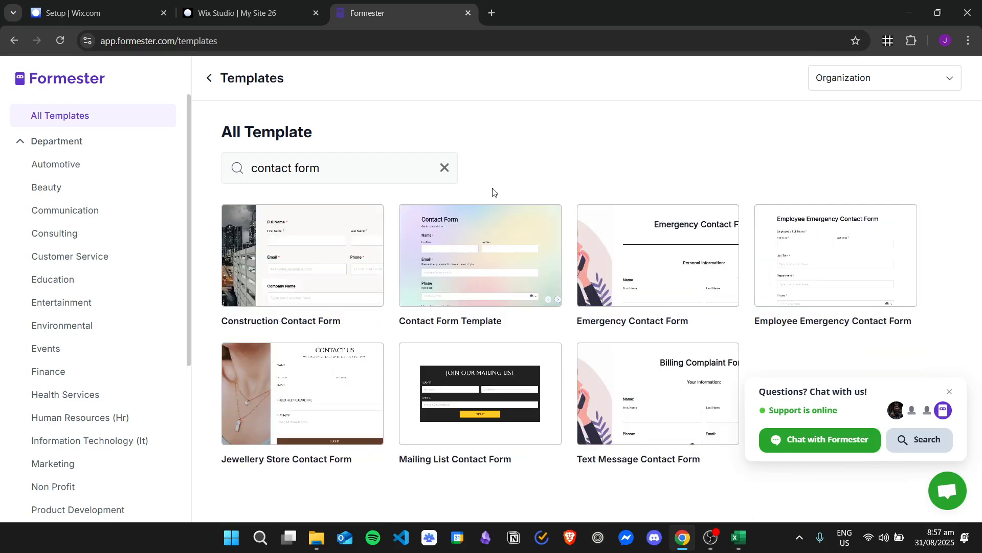
Step: Preview the Contact Form Template and use it for the new form
mouse_move(707, 253)
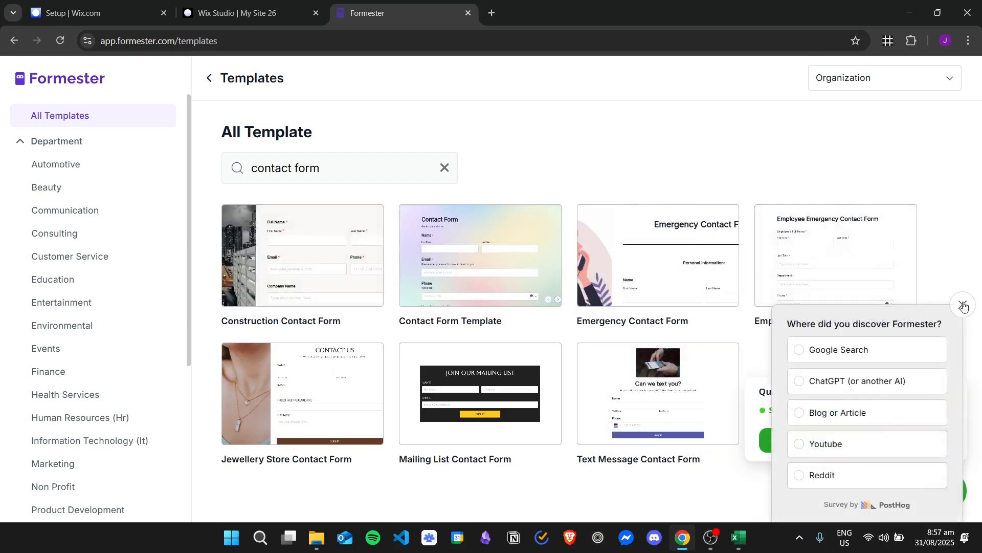
mouse_move(866, 225)
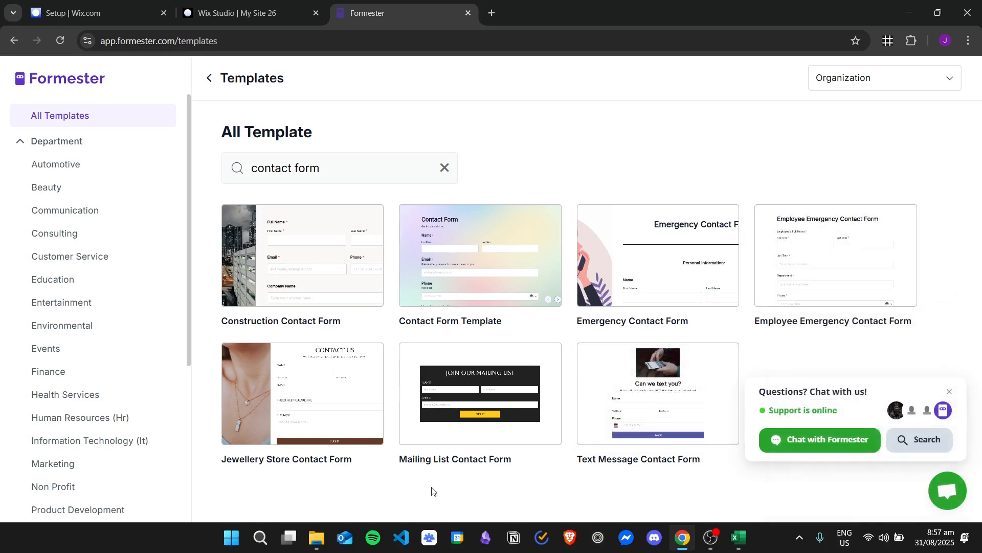
left_click(486, 255)
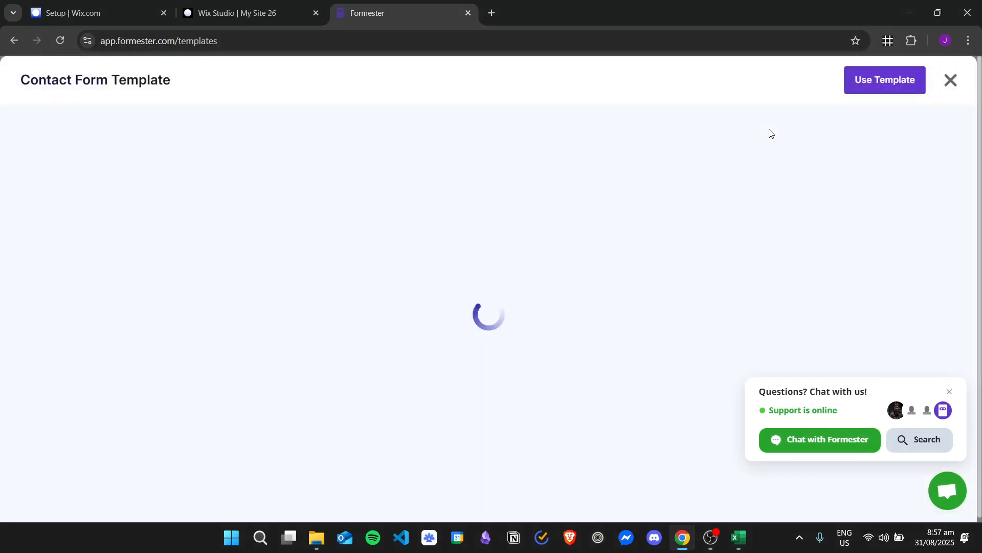
scroll(702, 204, "down", 6)
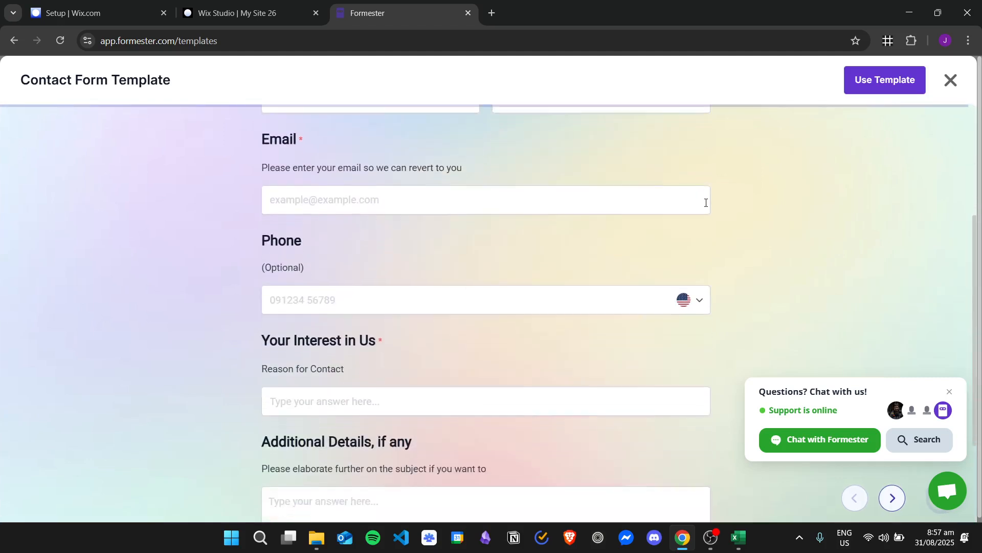
scroll(798, 322, "up", 3)
scroll(798, 321, "up", 3)
left_click(868, 82)
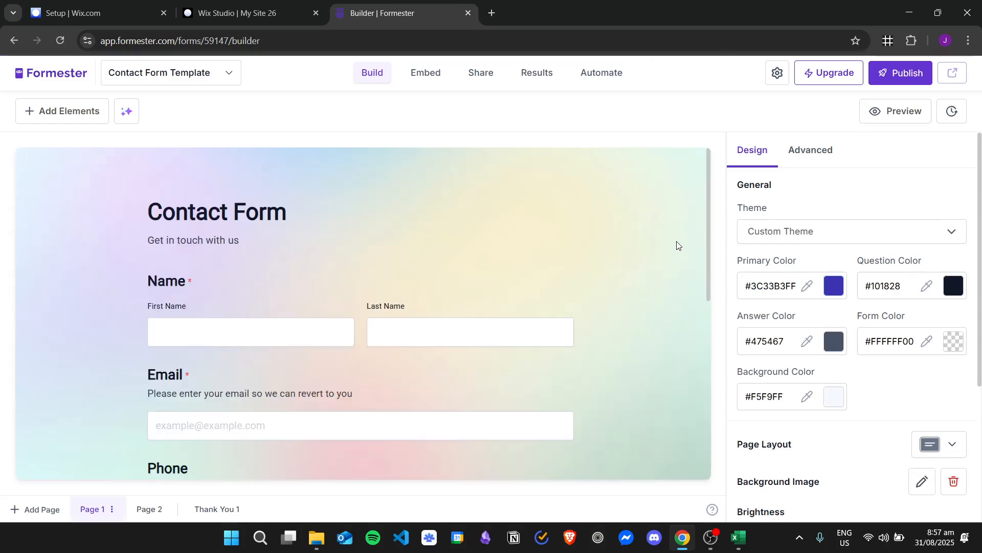
Step: Review the template form's fields and the heading, sub-heading and alignment properties of its Contact Form header
scroll(675, 255, "down", 7)
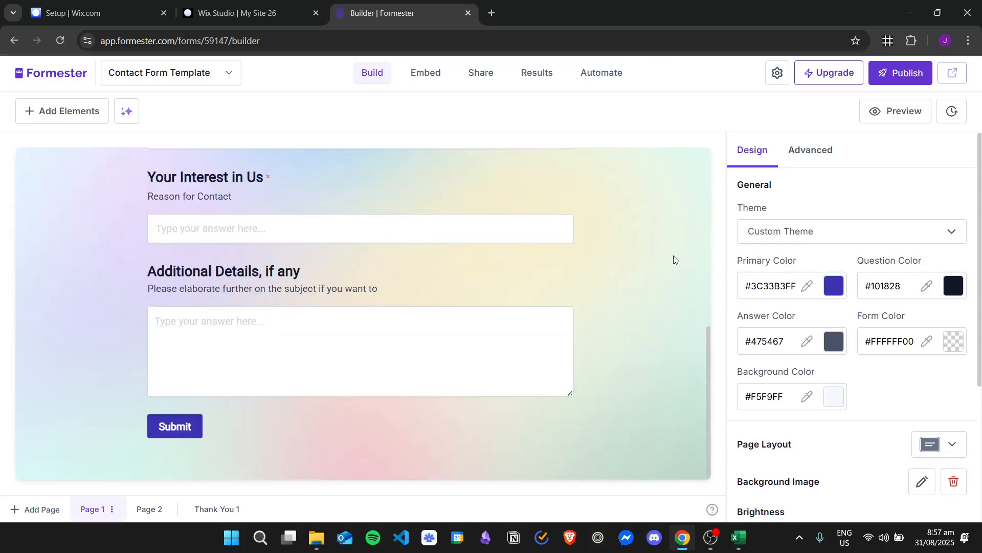
scroll(673, 259, "up", 7)
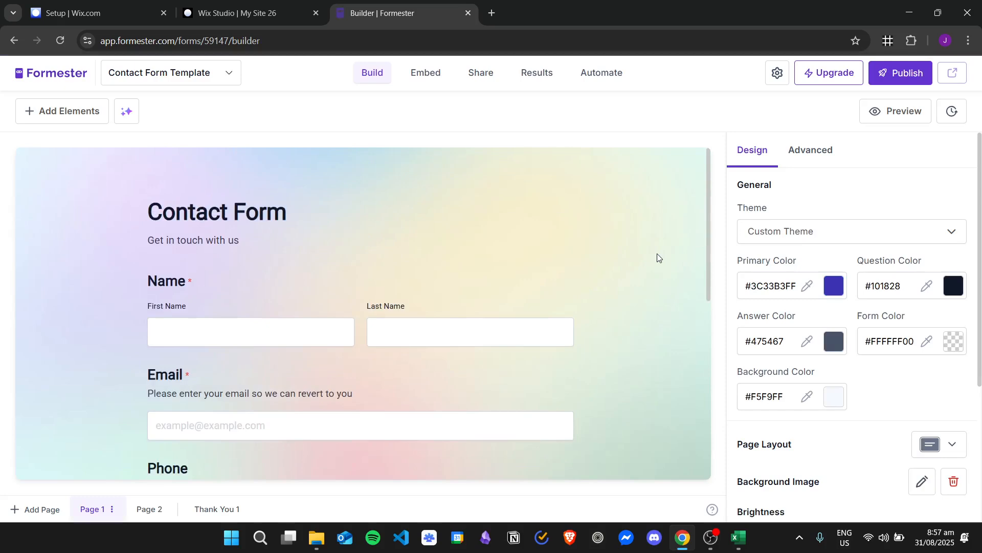
scroll(655, 263, "down", 3)
scroll(655, 264, "up", 3)
left_click(219, 231)
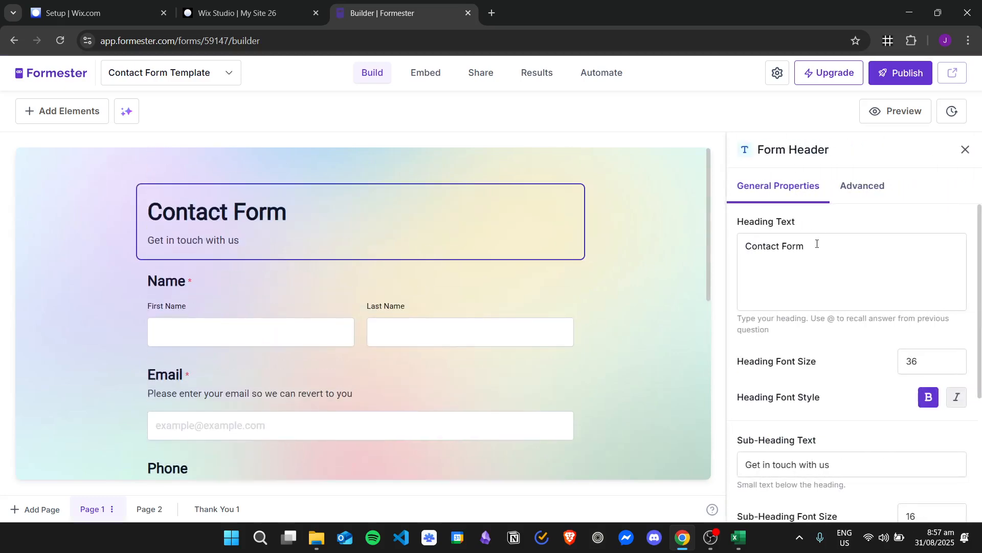
scroll(832, 291, "down", 2)
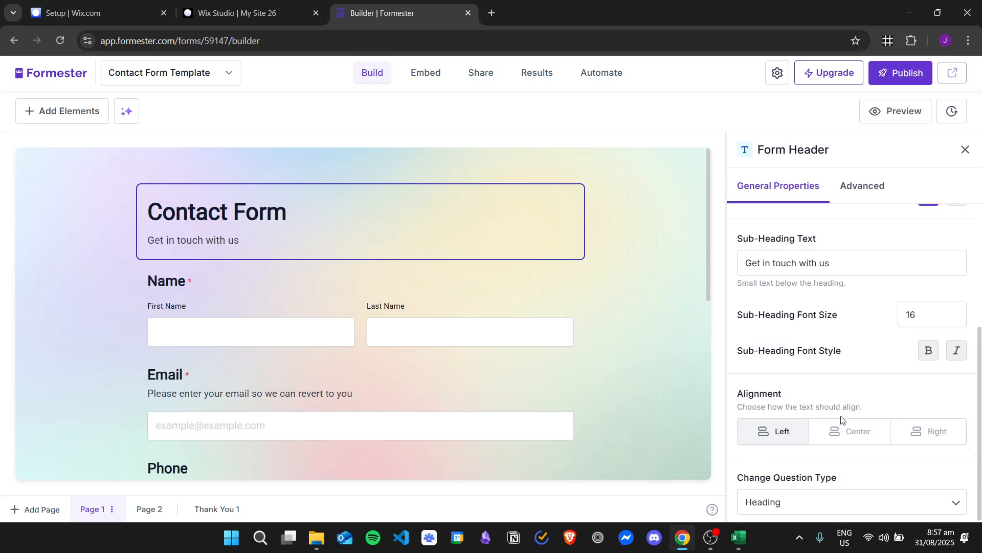
scroll(774, 280, "up", 3)
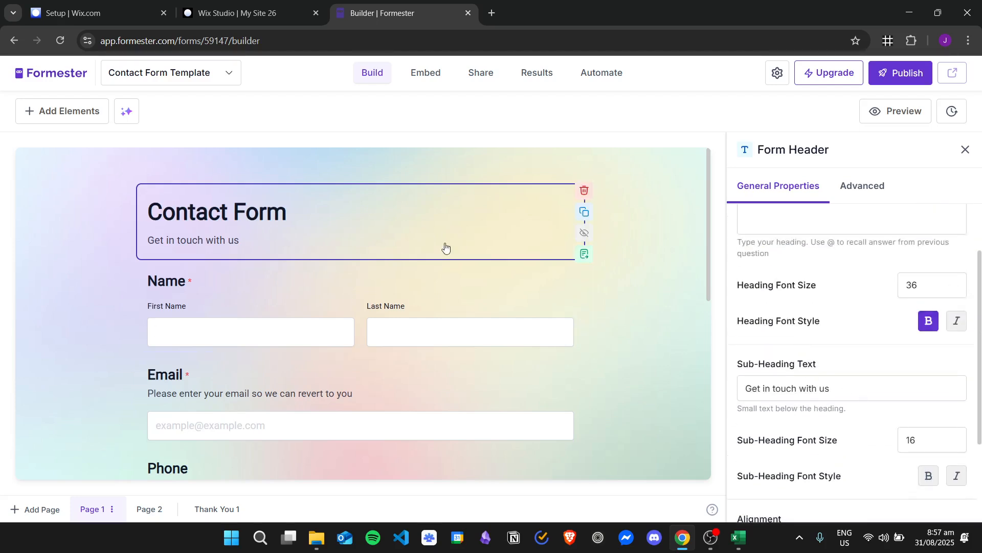
left_click(965, 149)
Step: Set the form's background color to a medium blue, #4072BD
scroll(737, 295, "down", 2)
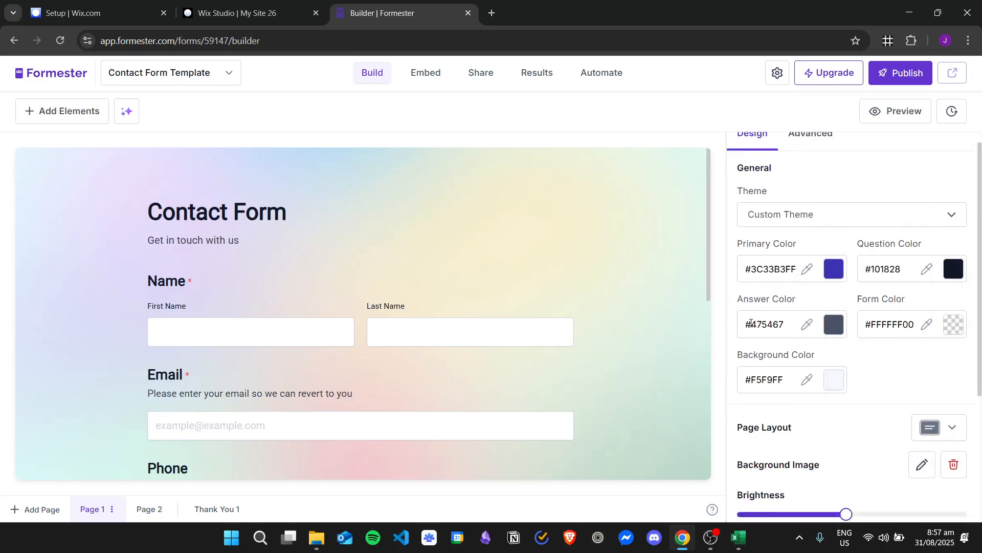
left_click(835, 268)
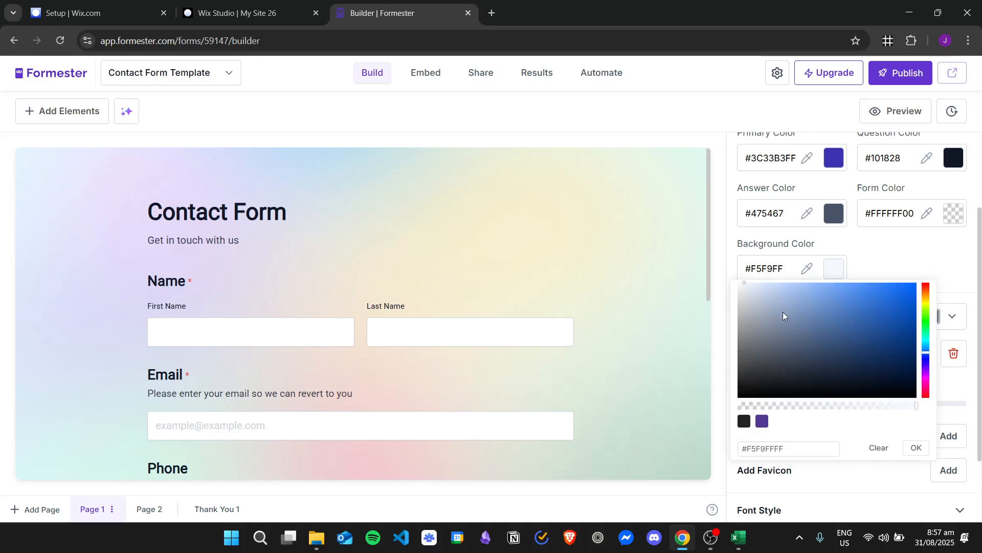
left_click_drag(783, 312, 855, 312)
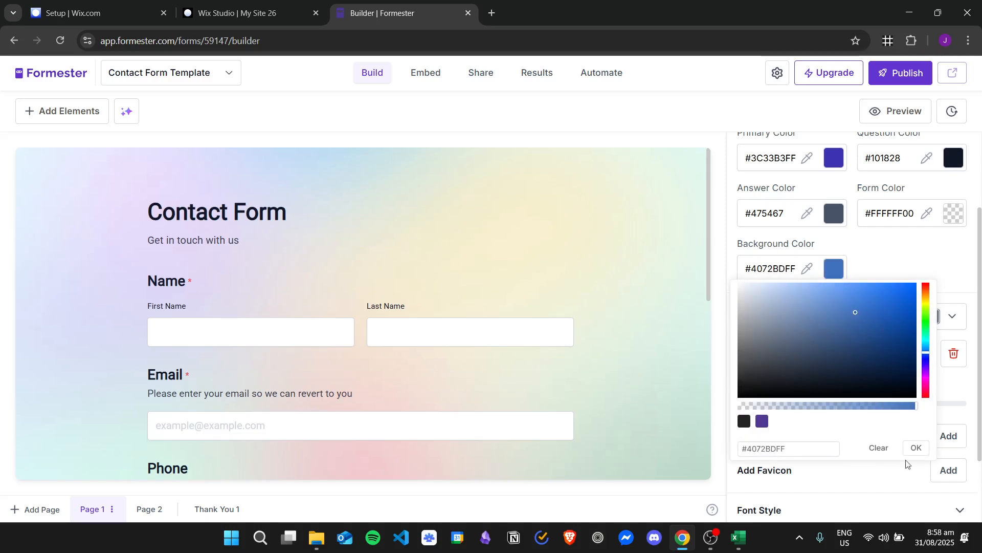
left_click(916, 448)
scroll(660, 270, "down", 3)
scroll(660, 270, "down", 3)
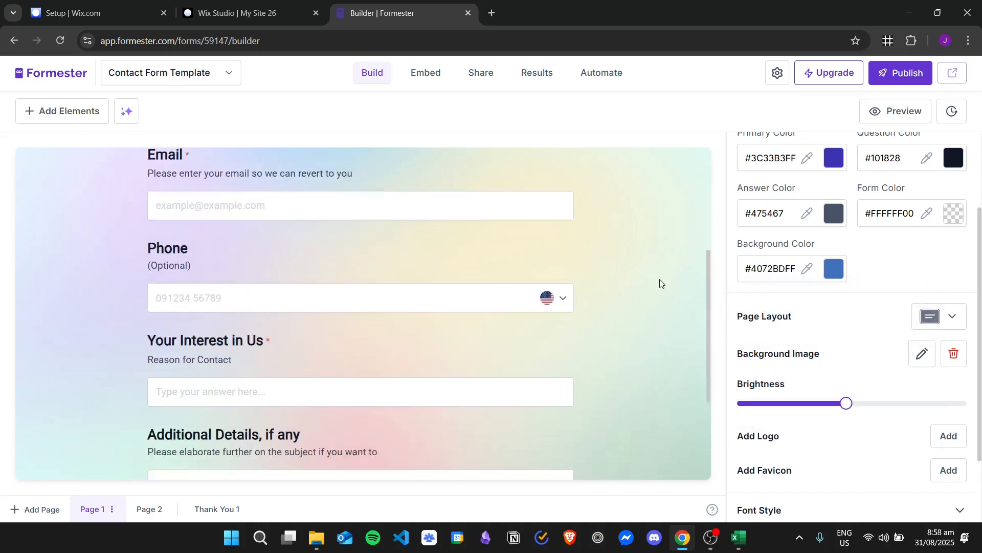
Step: Raise the brightness of the form's background image slightly and check the look across the whole form
mouse_move(843, 401)
left_mouse_down()
mouse_move(793, 402)
mouse_move(905, 412)
mouse_move(967, 404)
mouse_move(834, 412)
mouse_move(846, 404)
left_mouse_up()
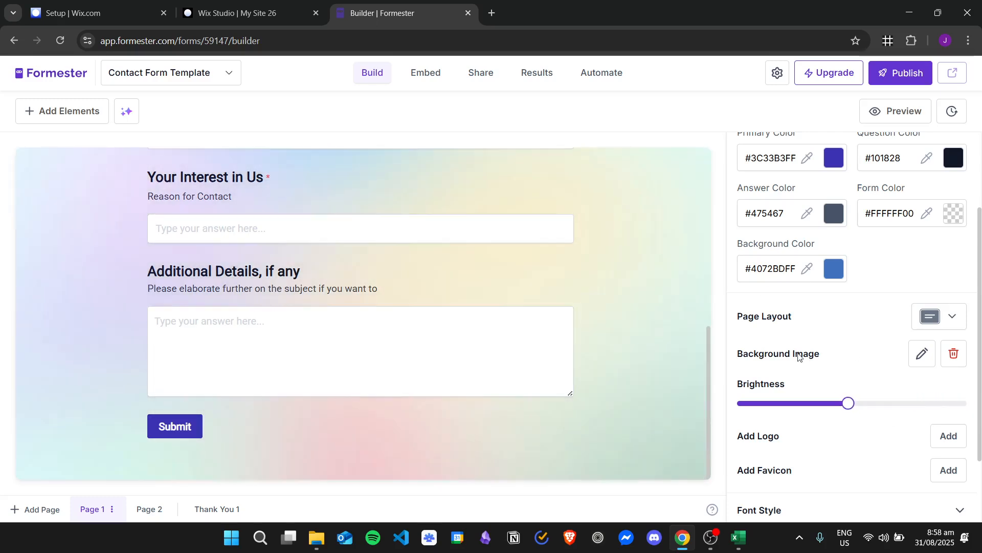
scroll(875, 361, "down", 4)
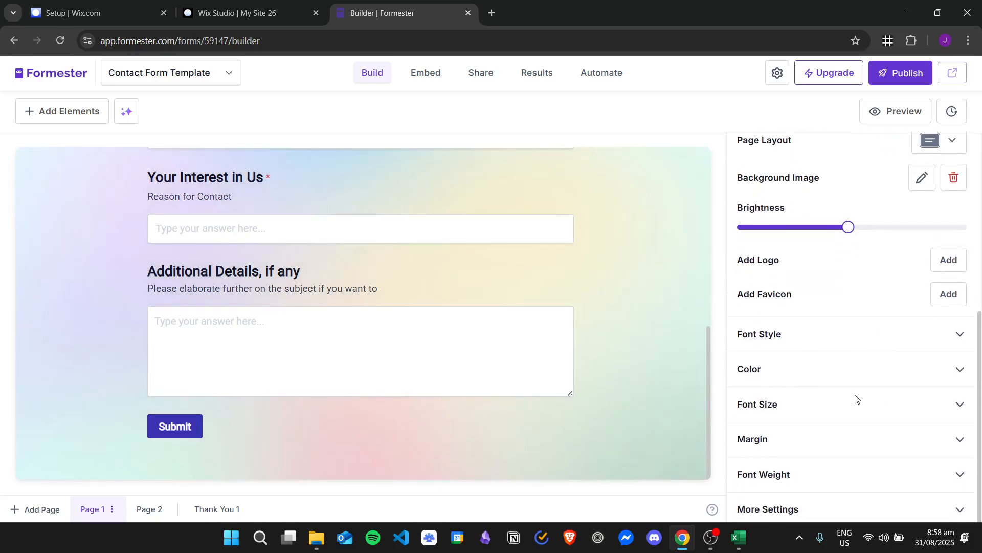
scroll(852, 384, "up", 6)
scroll(832, 285, "down", 6)
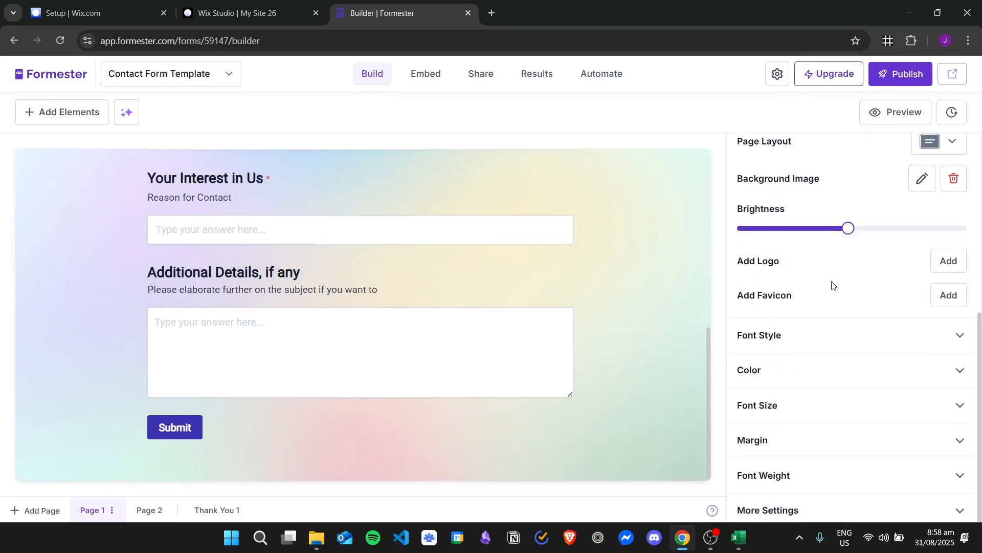
left_click_drag(849, 228, 869, 228)
scroll(442, 290, "up", 5)
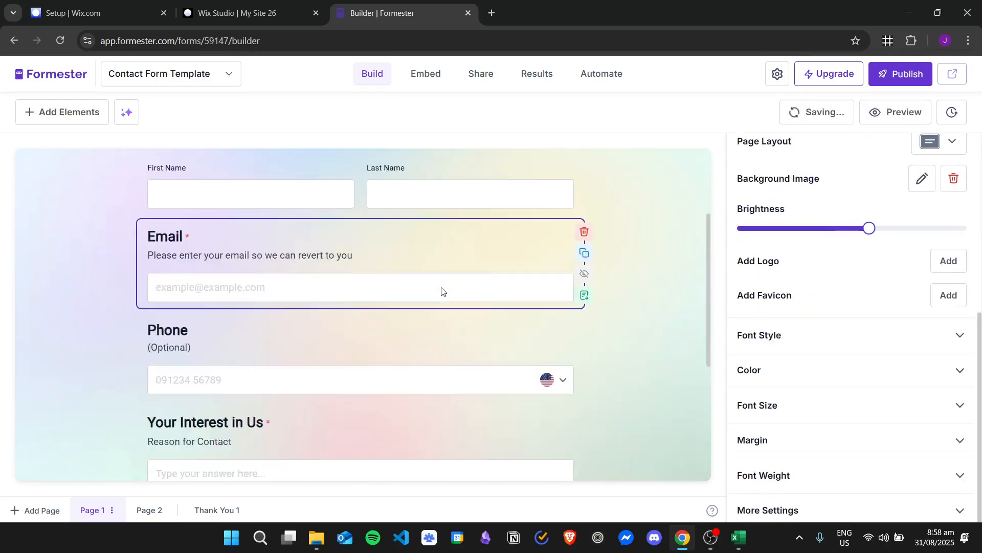
scroll(517, 300, "up", 3)
scroll(614, 316, "down", 8)
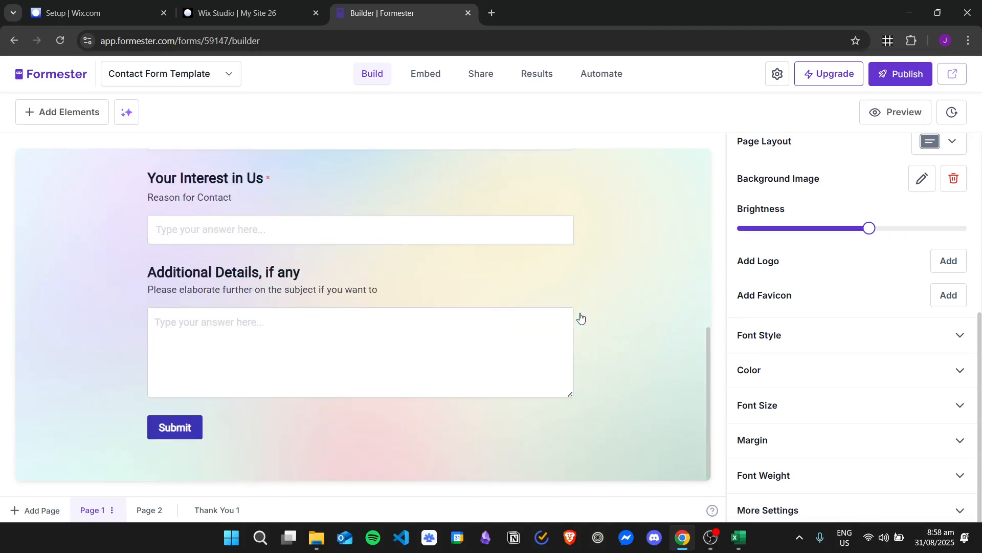
scroll(649, 342, "up", 8)
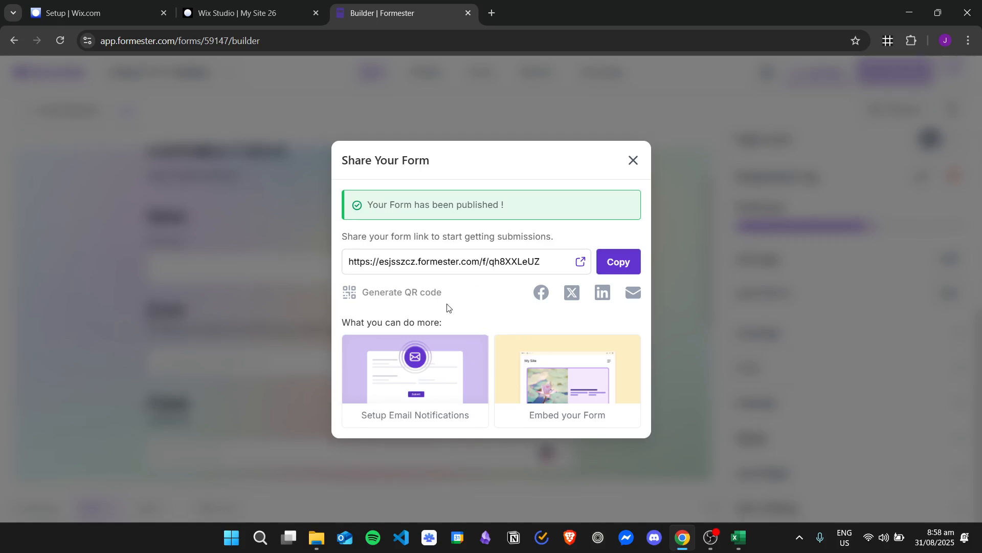
Step: Go to the embedding options of the published form and copy its standard website embed code
left_click(594, 394)
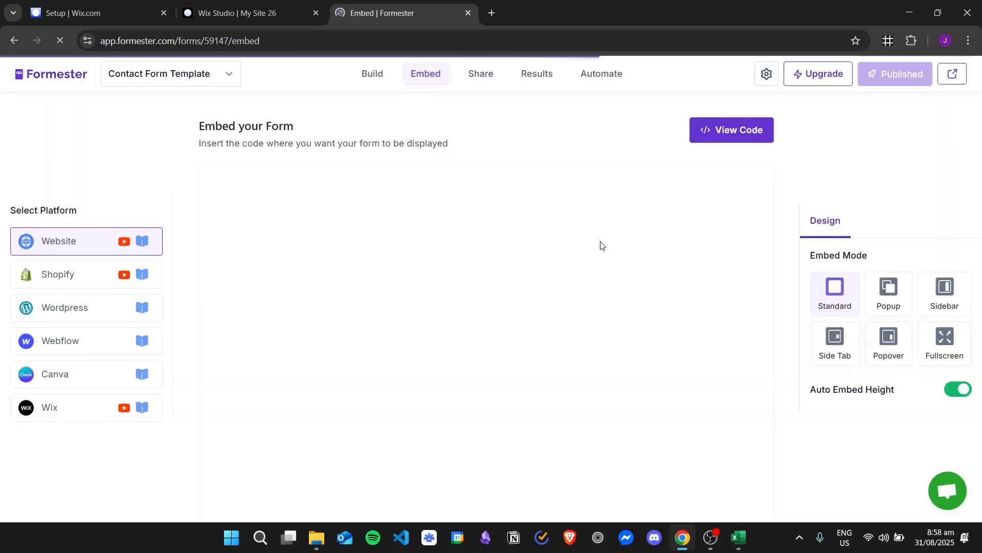
scroll(612, 230, "down", 5)
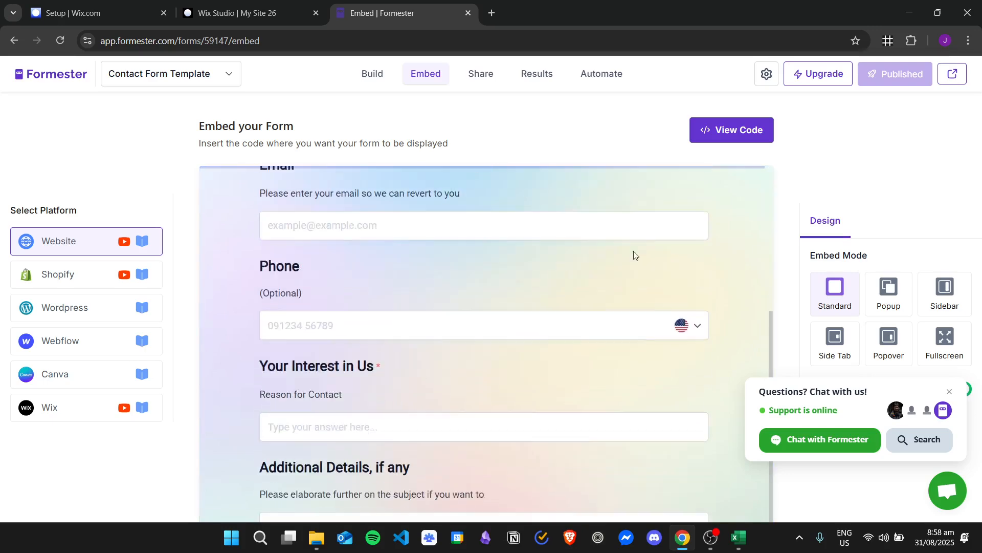
scroll(635, 254, "up", 5)
left_click(724, 133)
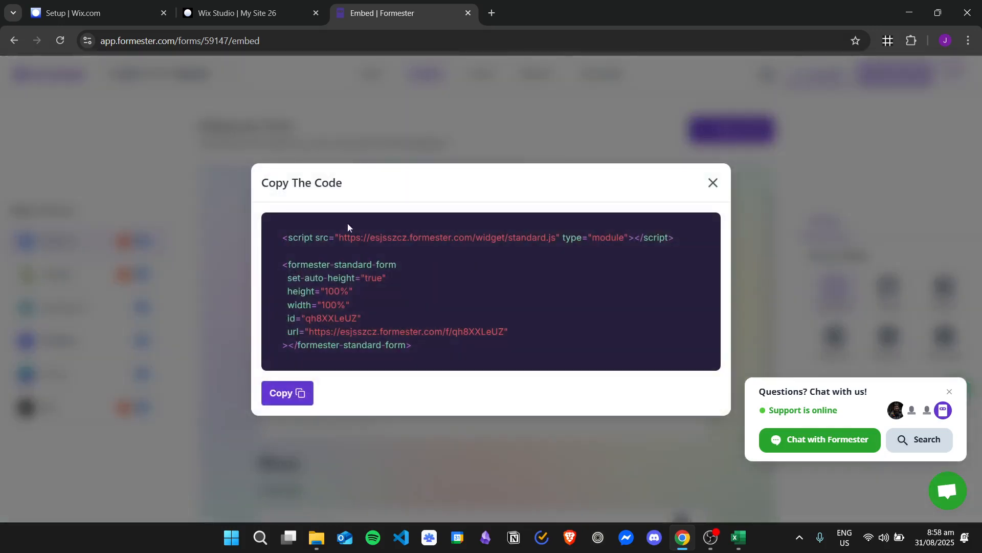
left_click(301, 392)
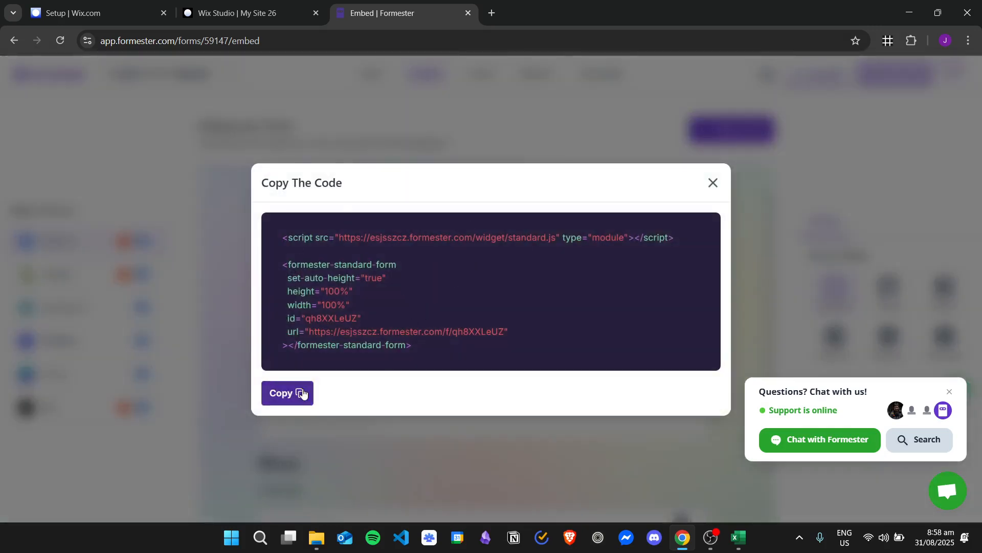
Step: Switch back to Wix Studio, save the Contact us form and move it to the left side of its section
left_click(243, 3)
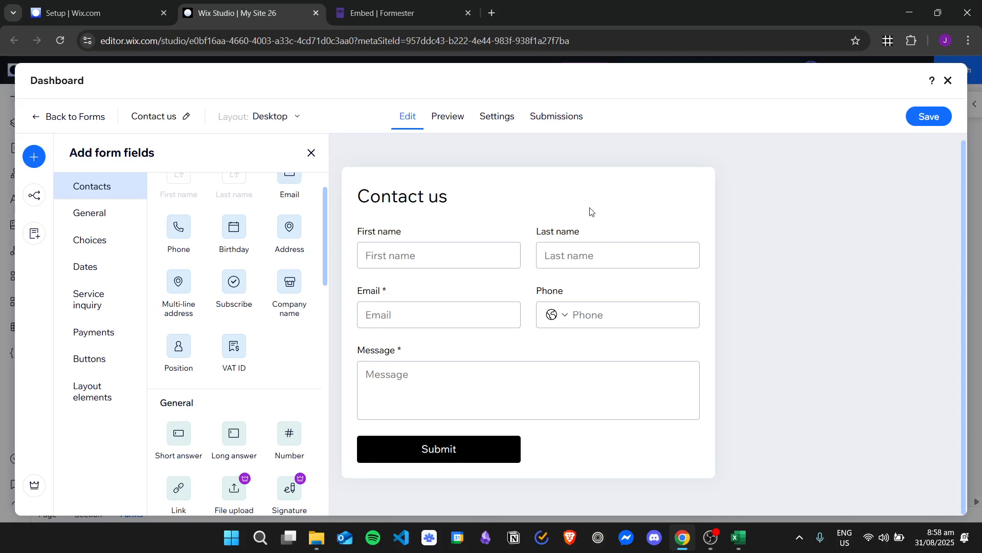
left_click(929, 117)
left_click(948, 81)
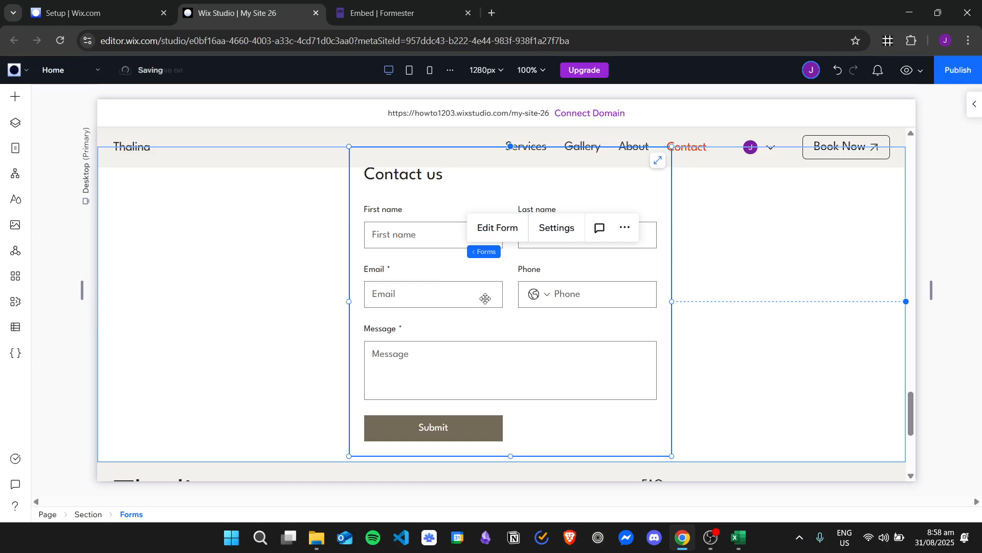
left_click_drag(486, 298, 251, 298)
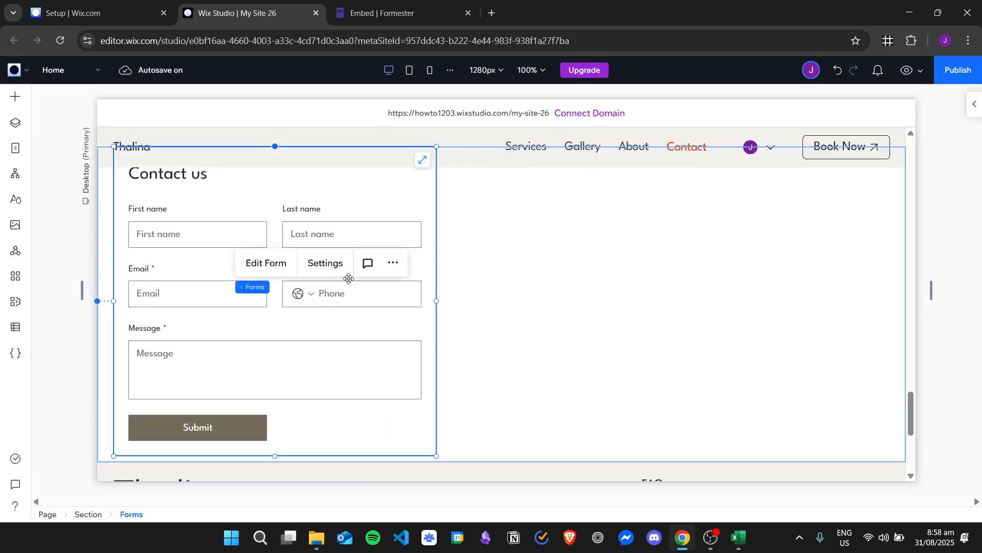
Step: Add an Embed Code element to the page and place it to the right of the Contact us form
left_click(14, 99)
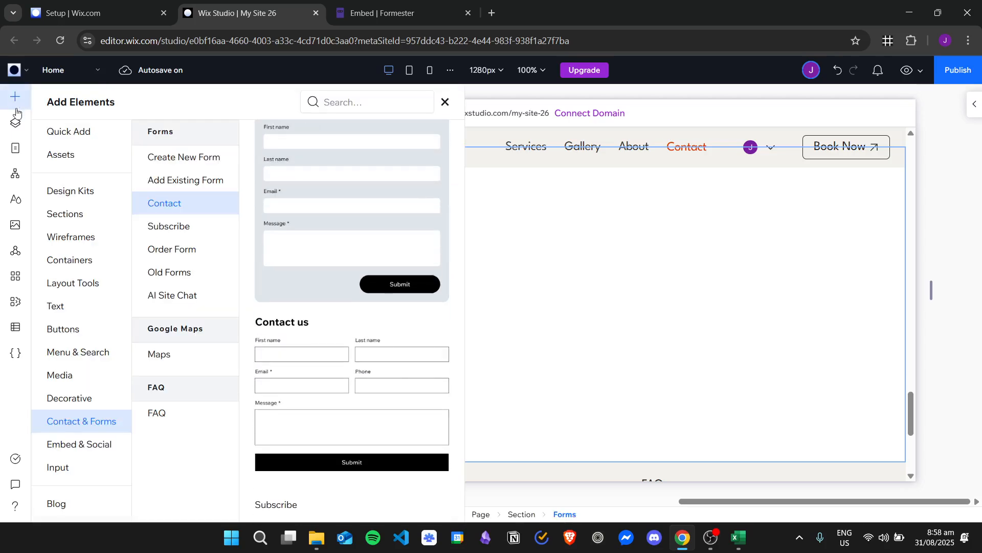
left_click(104, 445)
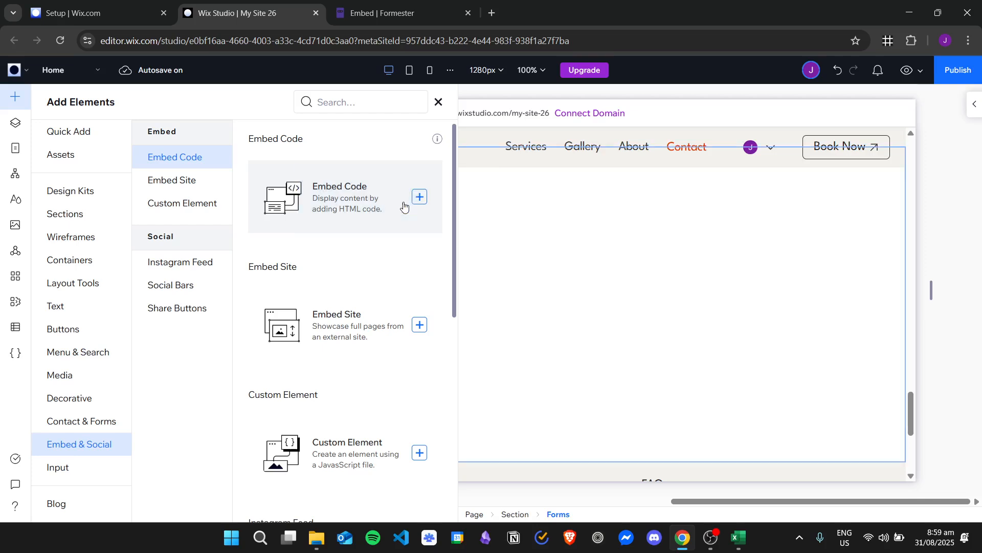
left_click(420, 197)
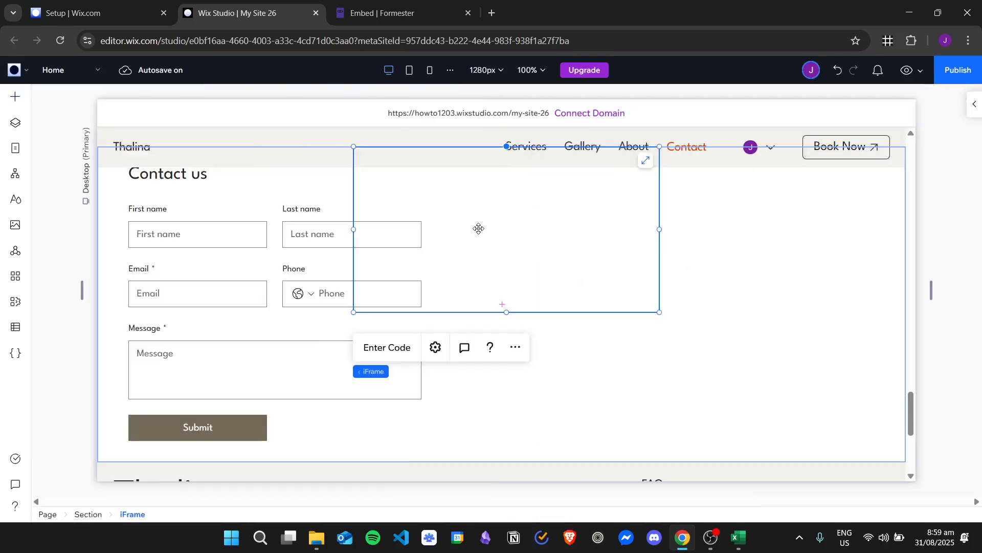
left_click_drag(479, 229, 634, 242)
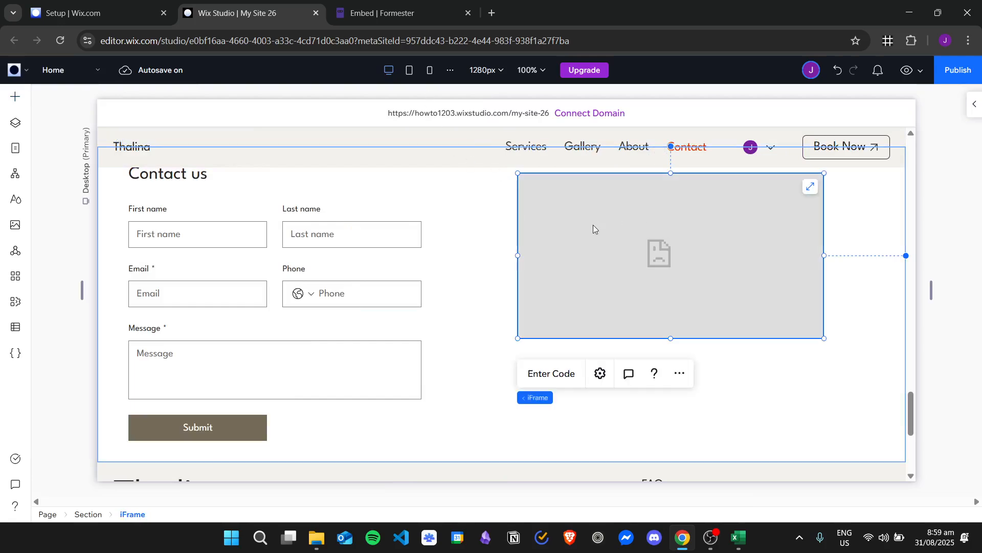
Step: Replace the embed element's placeholder code with the copied Formester embed code and apply it
left_click(567, 375)
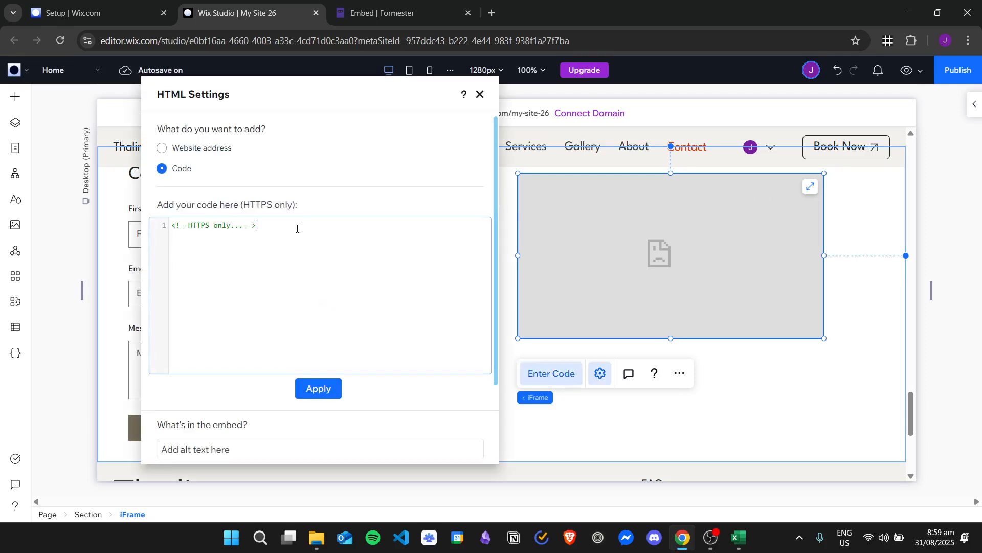
key("ctrl+a")
key("ctrl+v")
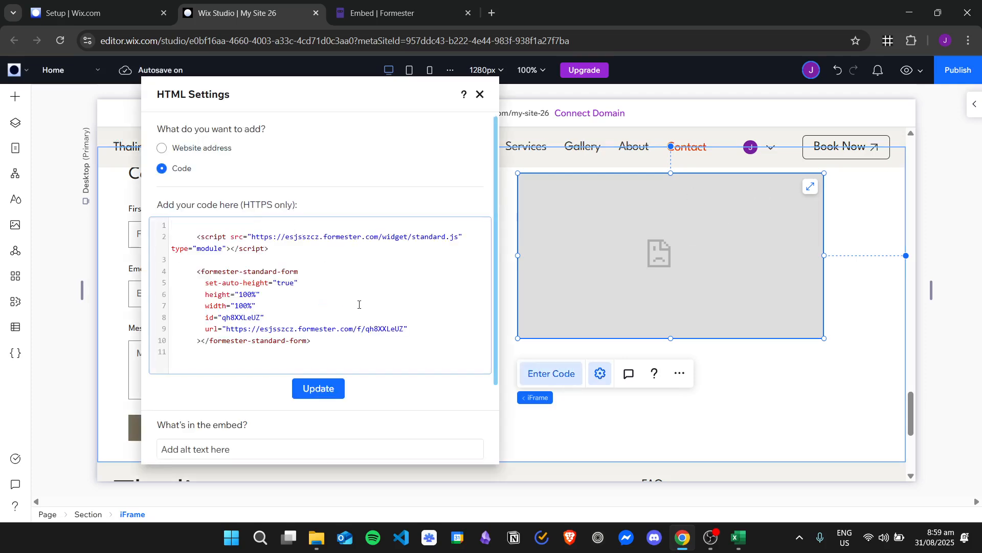
left_click(338, 392)
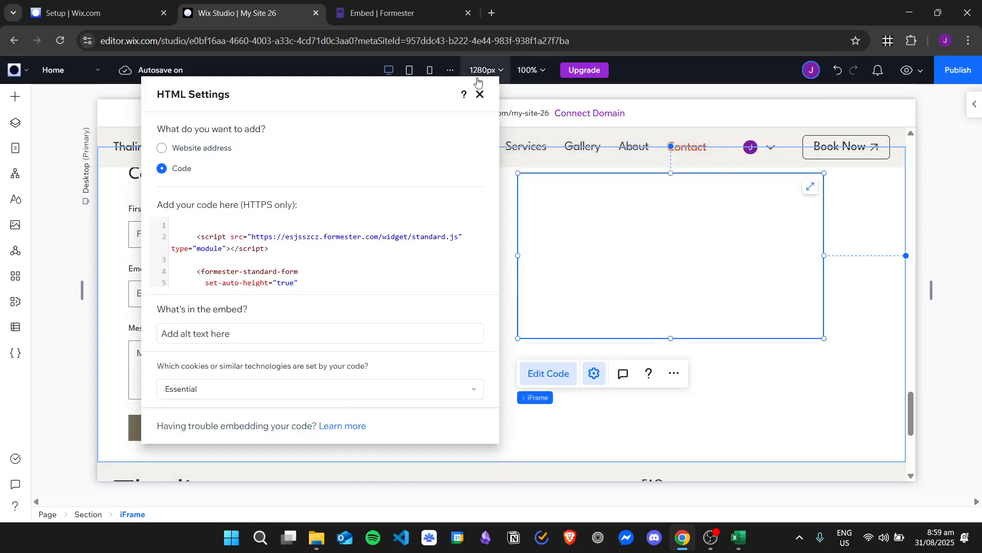
left_click(480, 95)
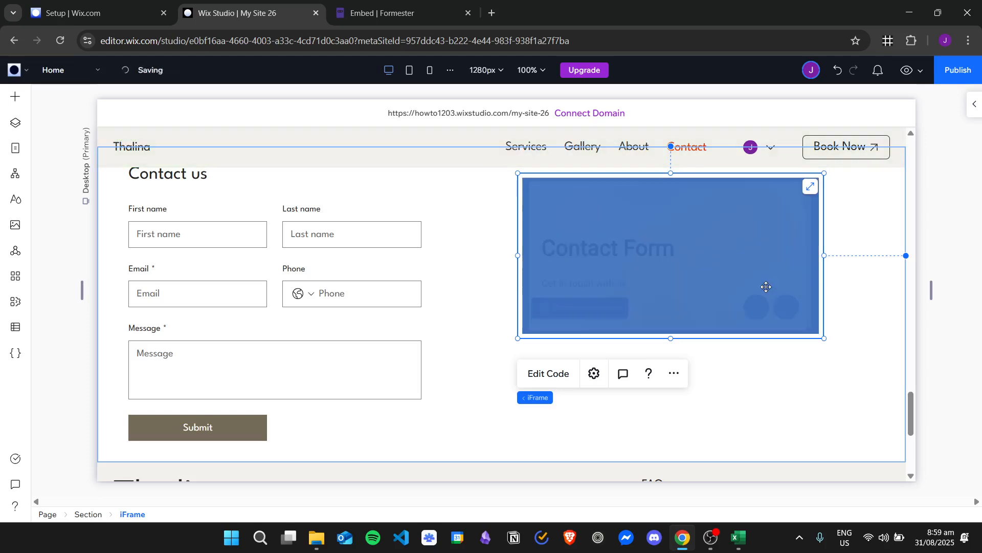
Step: Nudge the embedded form up, stretch it to about 470 px high, and extend its section to about 872 px
left_click_drag(682, 246, 682, 241)
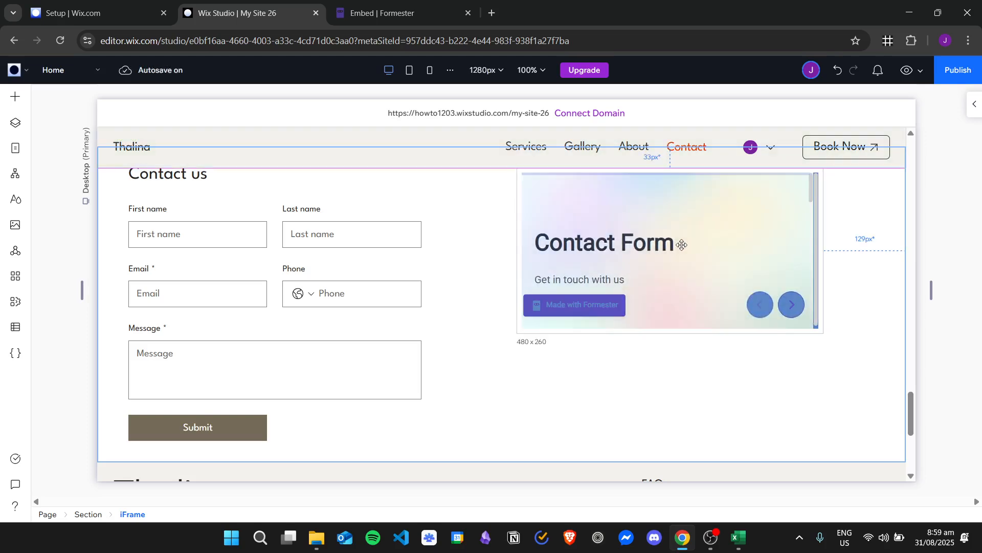
left_click_drag(674, 333, 687, 467)
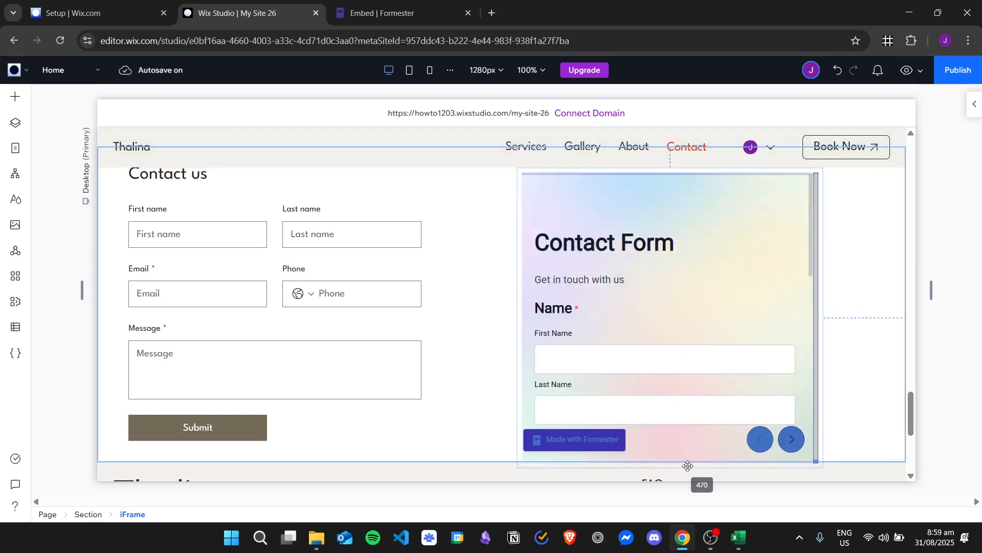
scroll(701, 333, "down", 4)
scroll(607, 307, "down", 2)
scroll(503, 250, "up", 1)
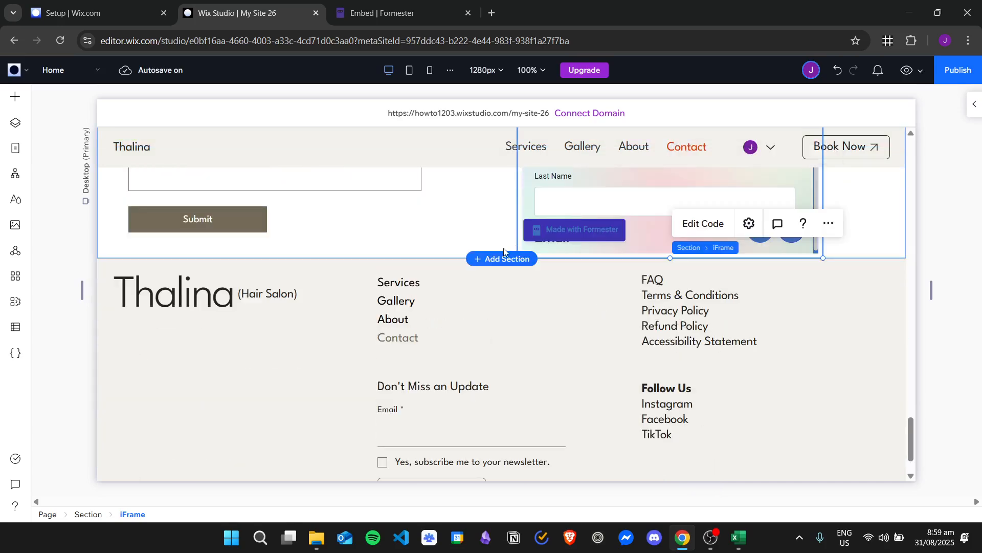
left_click_drag(440, 255, 458, 476)
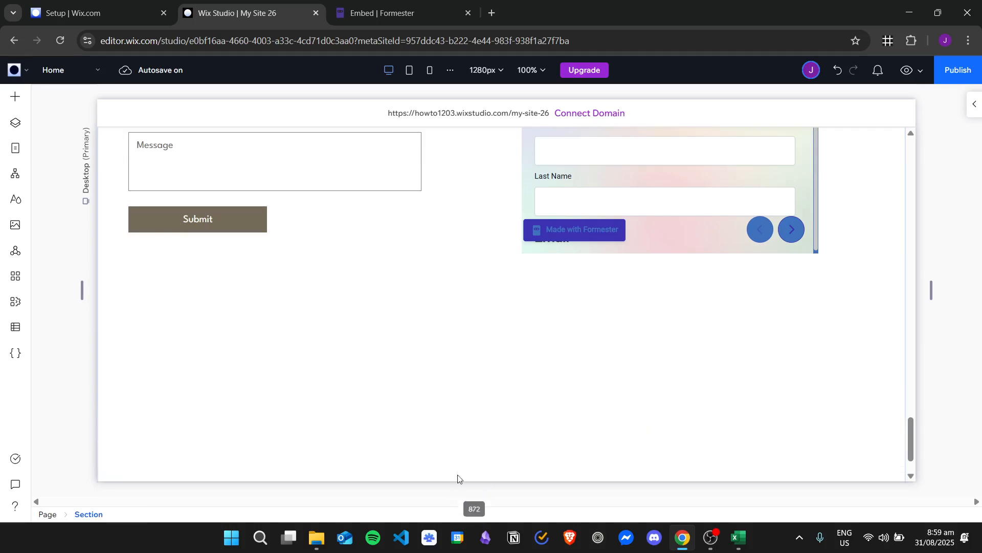
Step: Stretch the embedded Formester form to about 775 px high and extend its section well below the form
left_click(616, 207)
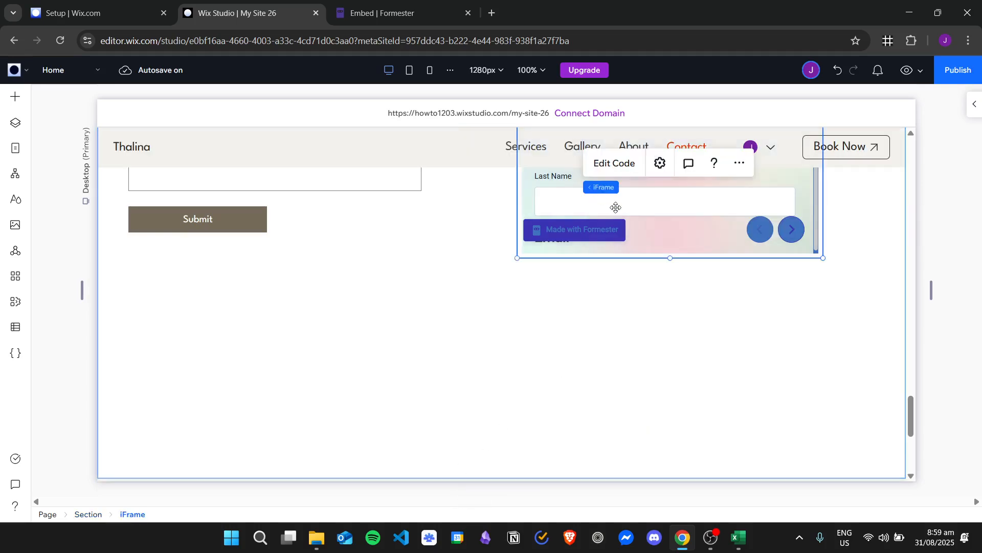
left_click_drag(670, 258, 680, 458)
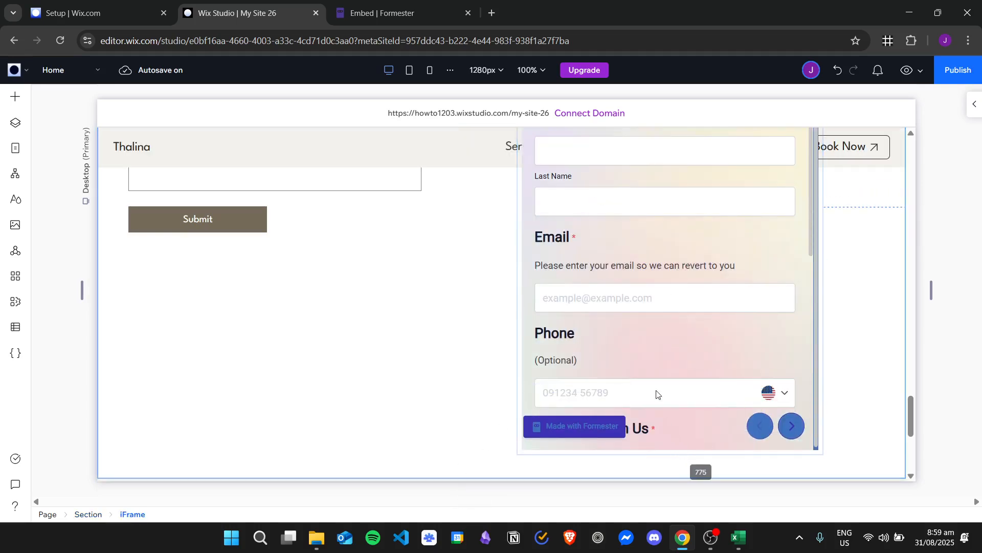
scroll(643, 347, "down", 1)
scroll(642, 346, "down", 4)
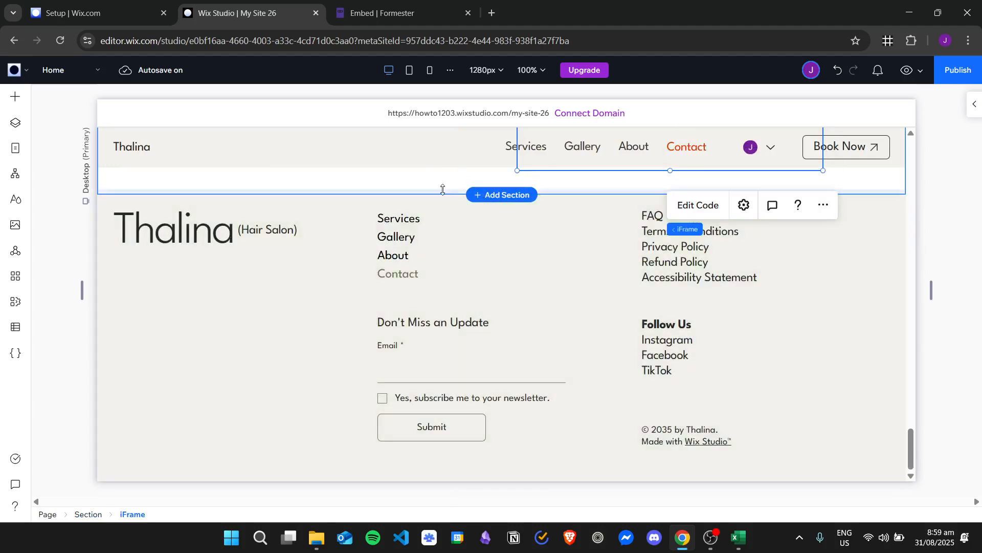
left_click_drag(446, 192, 447, 457)
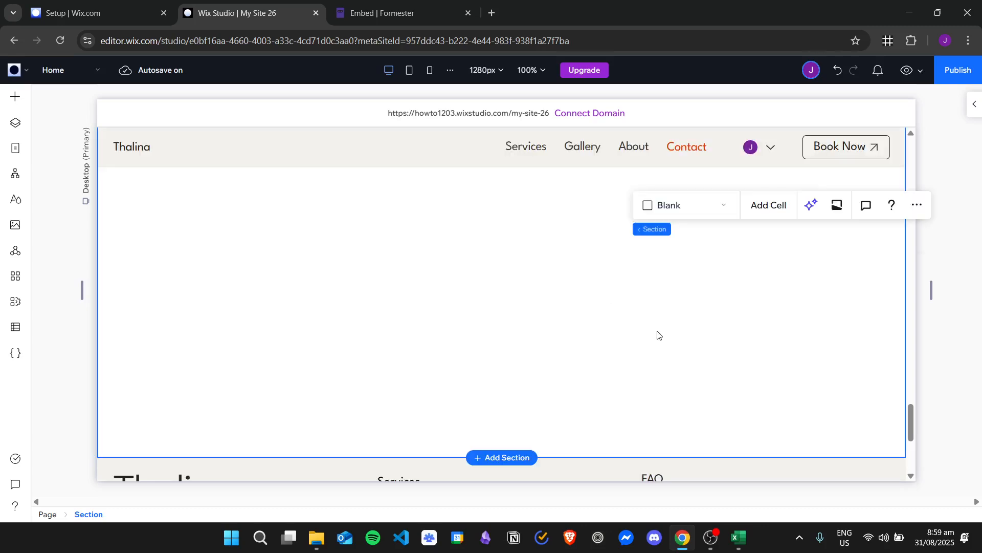
Step: Lengthen the embedded form further downward into the extra space of the extended section
scroll(658, 335, "up", 1)
left_click(666, 216)
left_click_drag(669, 301, 674, 464)
scroll(686, 343, "up", 2)
scroll(686, 343, "up", 4)
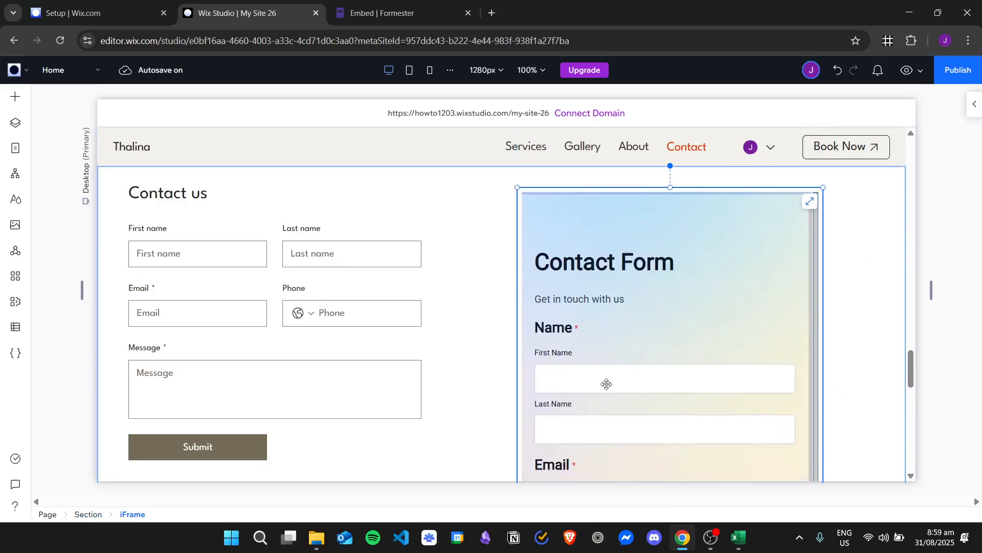
Step: Widen the embedded form toward the Contact us form, then move it slightly up and to the right so the two sit side by side
scroll(547, 332, "down", 3)
left_click_drag(517, 329, 403, 323)
scroll(652, 284, "up", 3)
left_click_drag(635, 317, 671, 301)
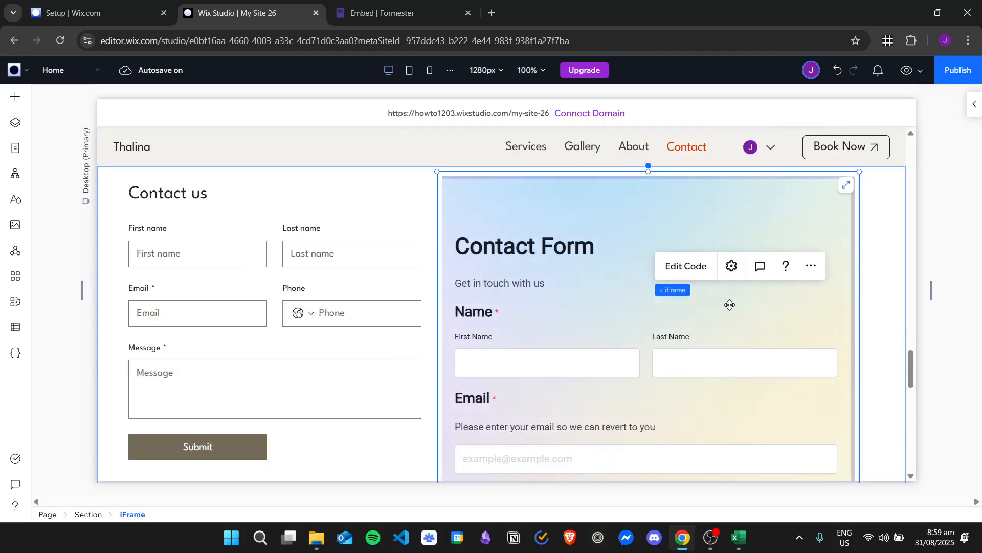
Step: Stretch the embedded form to about 1212 px high so its Submit button fits, deselect it and review the whole form
scroll(813, 326, "down", 5)
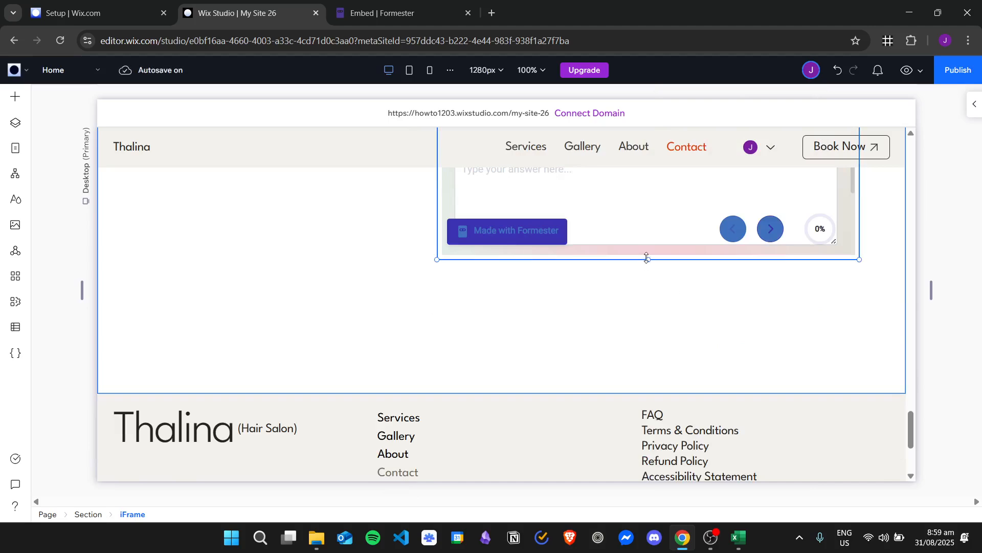
left_click_drag(646, 258, 658, 370)
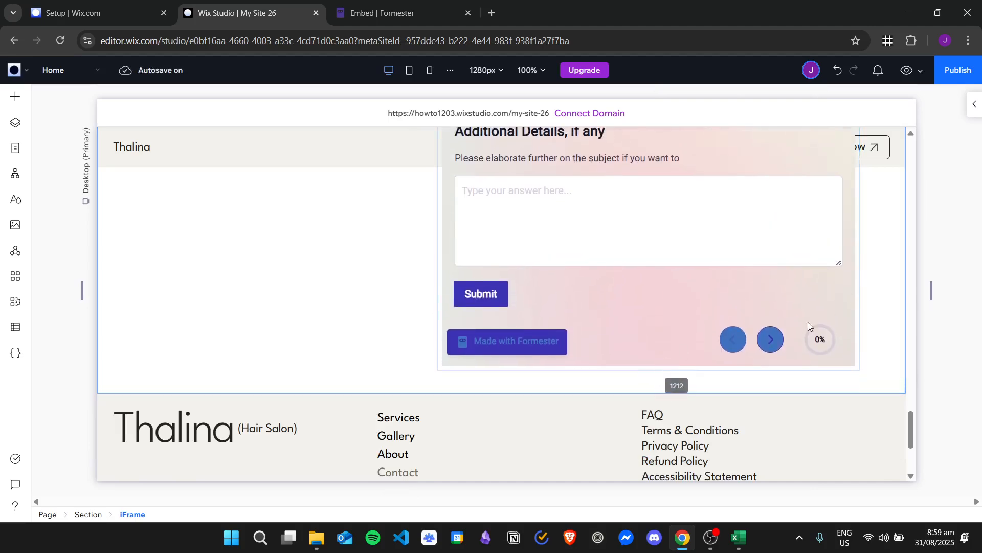
left_click(373, 303)
scroll(514, 334, "up", 5)
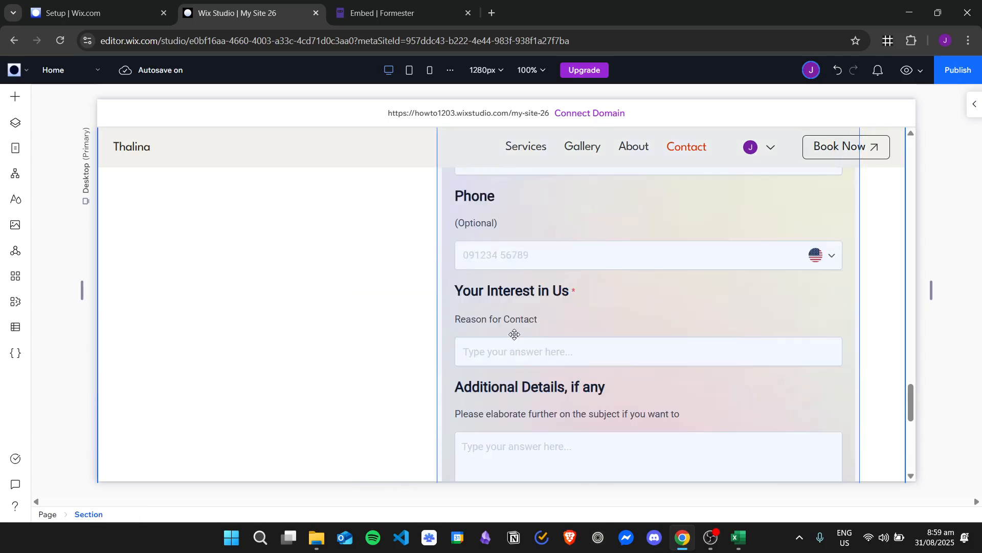
scroll(515, 334, "up", 5)
scroll(527, 332, "up", 1)
scroll(716, 317, "down", 1)
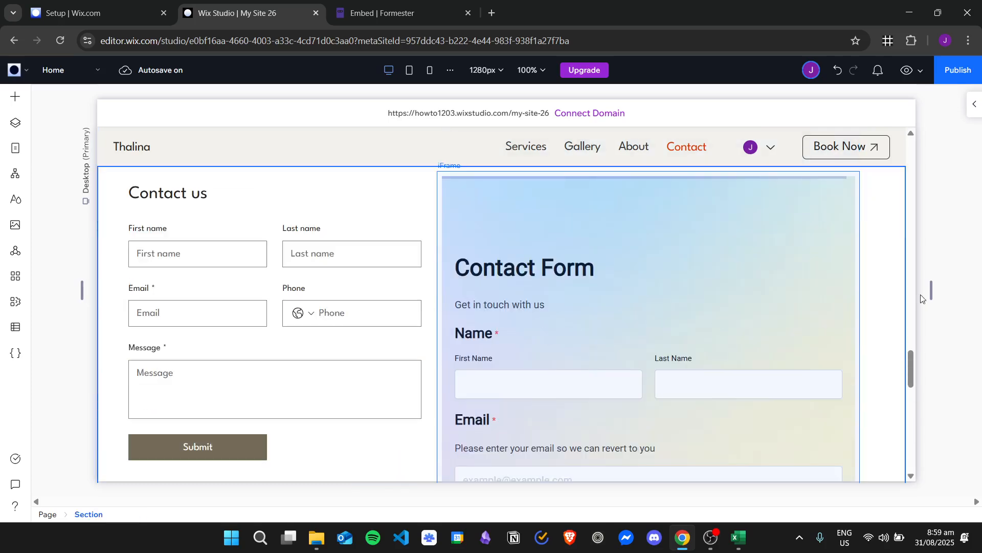